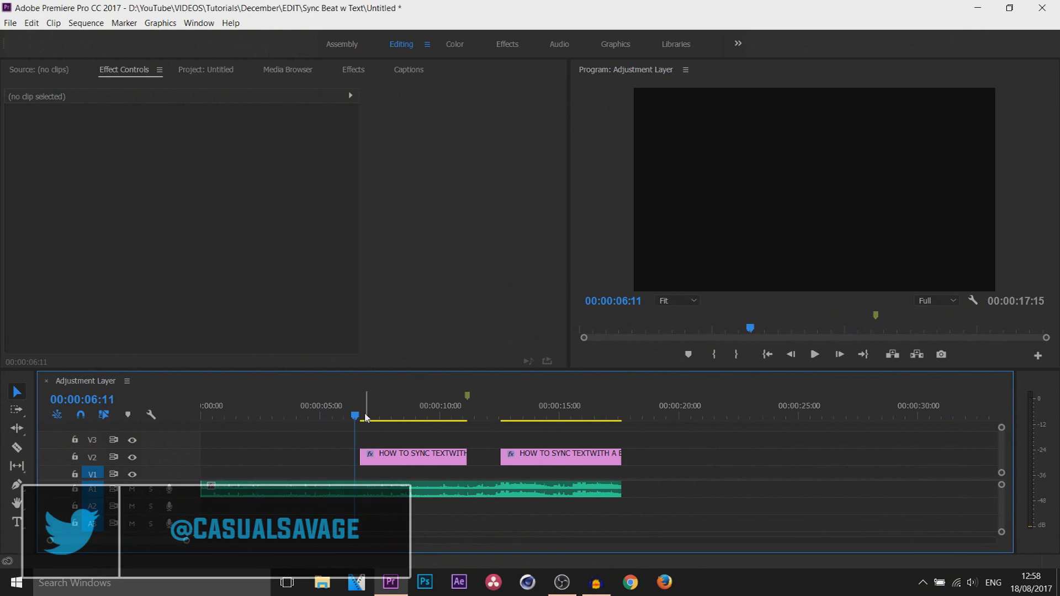
Step: Split the beat audio clip on A1 where the first title begins
{"action": "left_click_drag", "start_coordinate": [366, 417], "coordinate": [542, 424]}
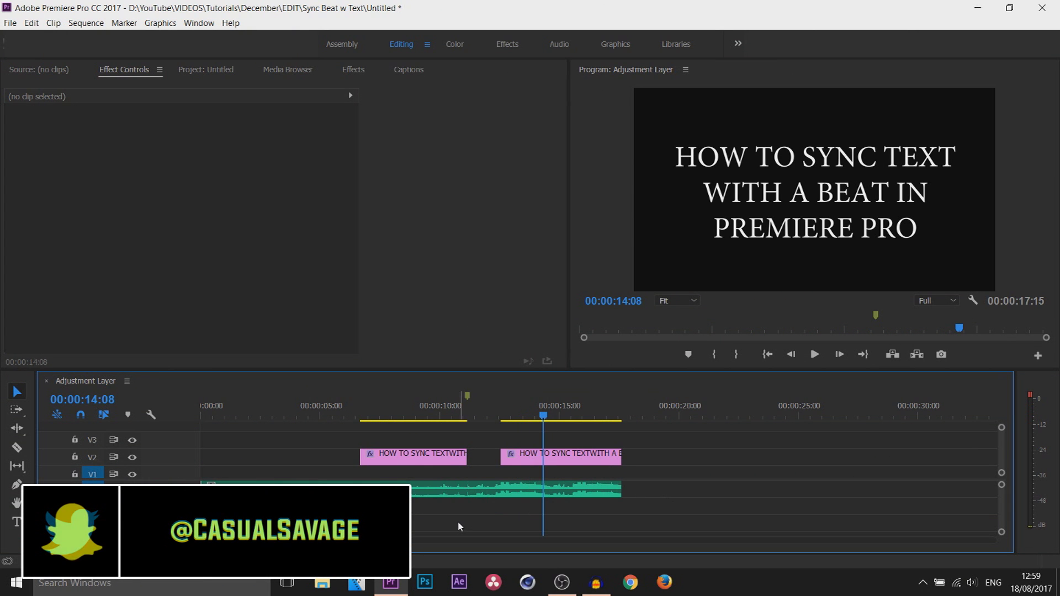
{"action": "left_click", "coordinate": [303, 489]}
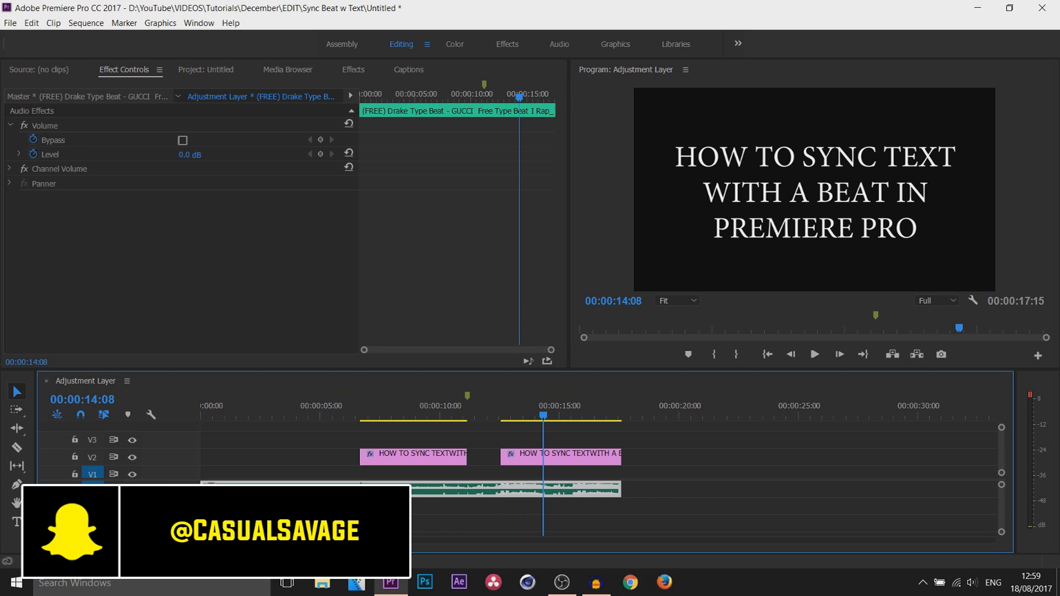
{"action": "key", "text": "c"}
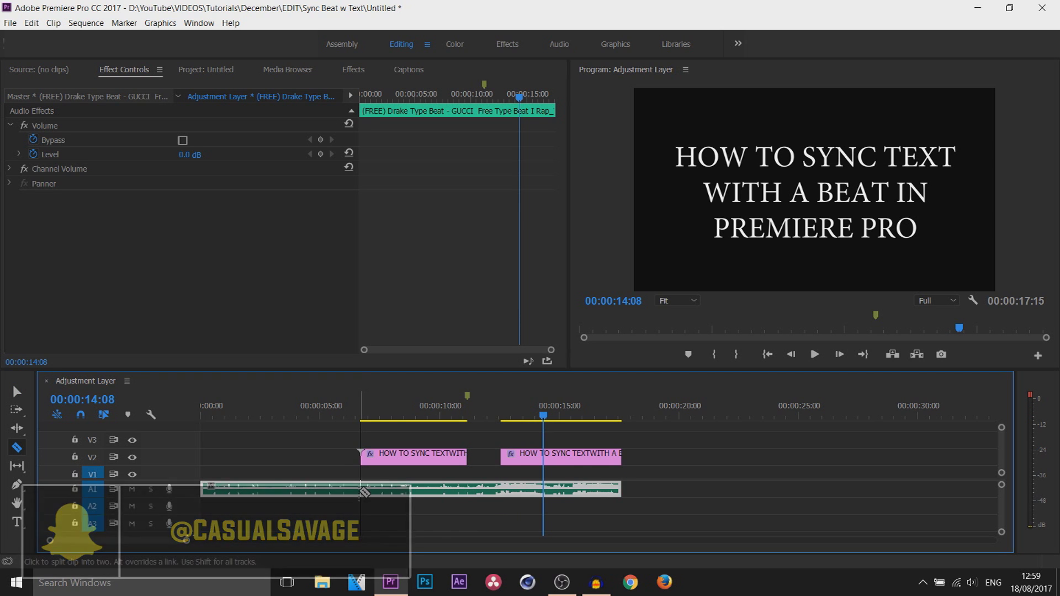
{"action": "left_click", "coordinate": [363, 489]}
Step: Copy the later beat section to about 00:00:23 on the timeline
{"action": "key", "text": "v"}
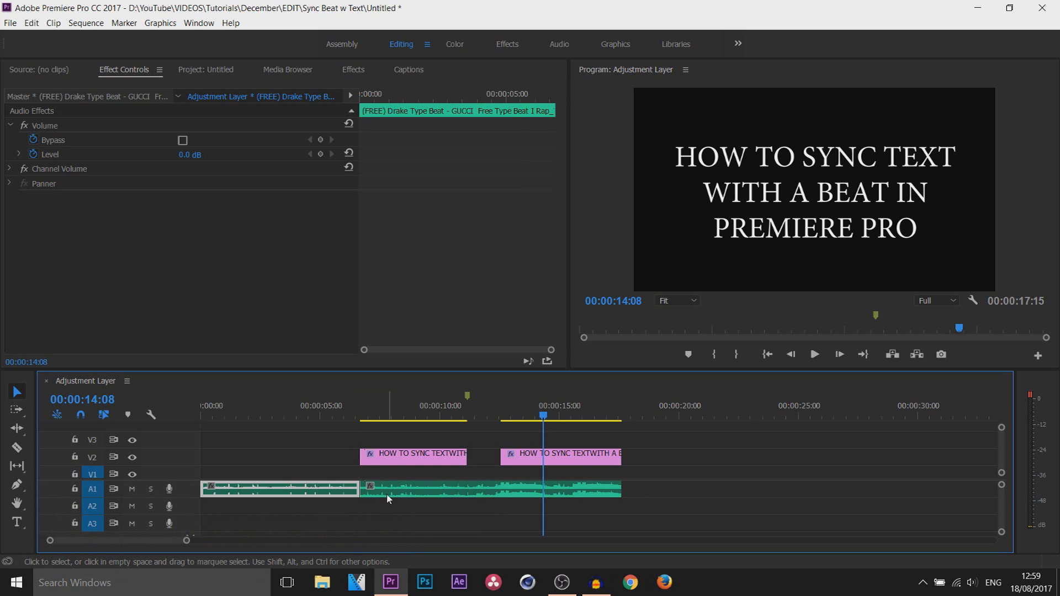
{"action": "left_click_drag", "start_coordinate": [397, 494], "coordinate": [795, 489]}
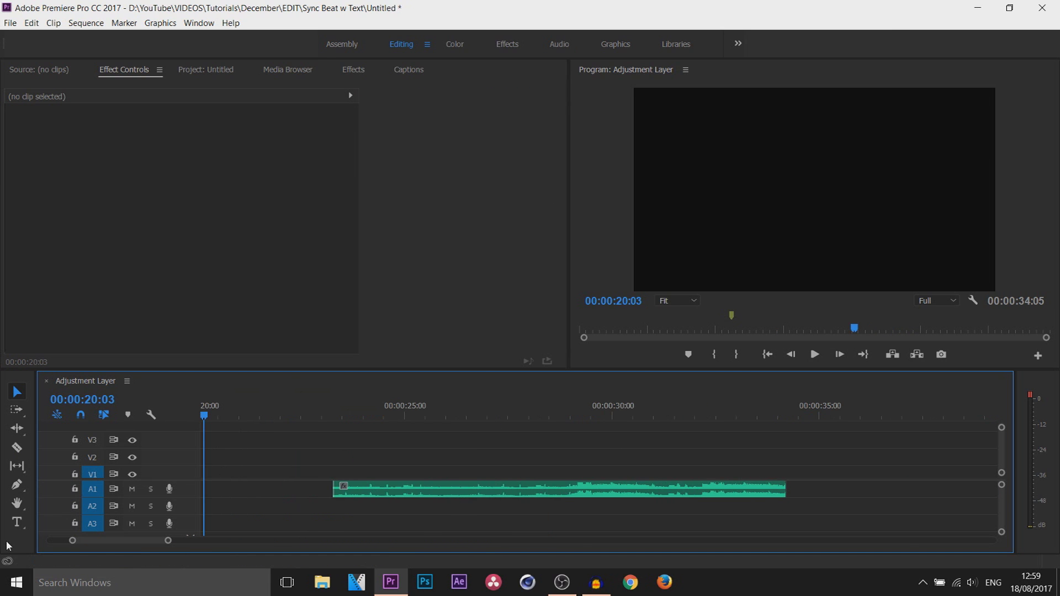
{"action": "left_click", "coordinate": [17, 521]}
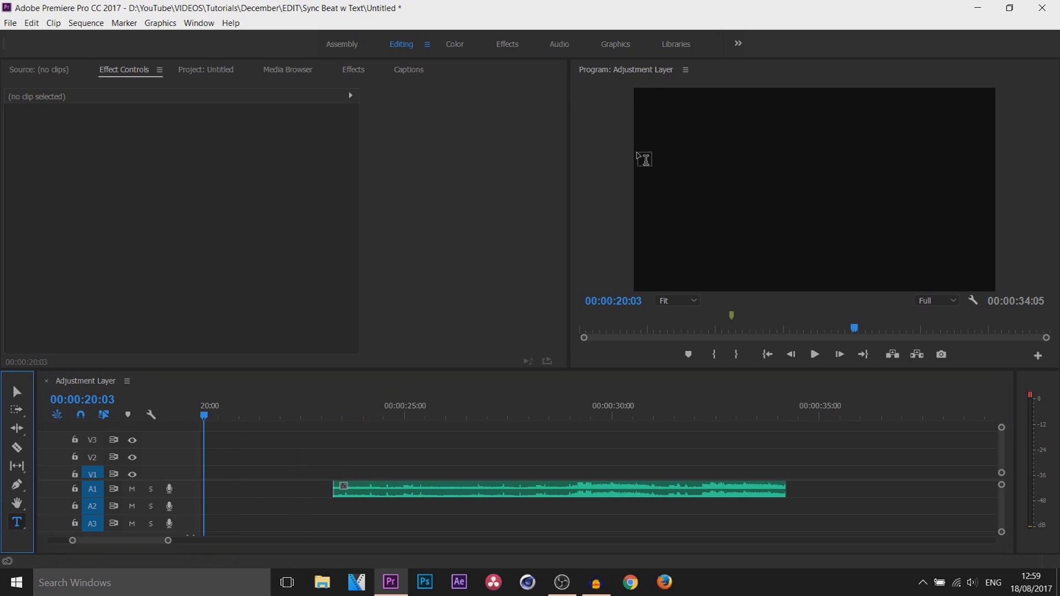
Step: Add a centred size-185 'HOW TO SYNC TEXT WITH A BEAT IN PREMIERE PRO' title, starting the beat copy with it
{"action": "left_click_drag", "start_coordinate": [640, 145], "coordinate": [994, 258]}
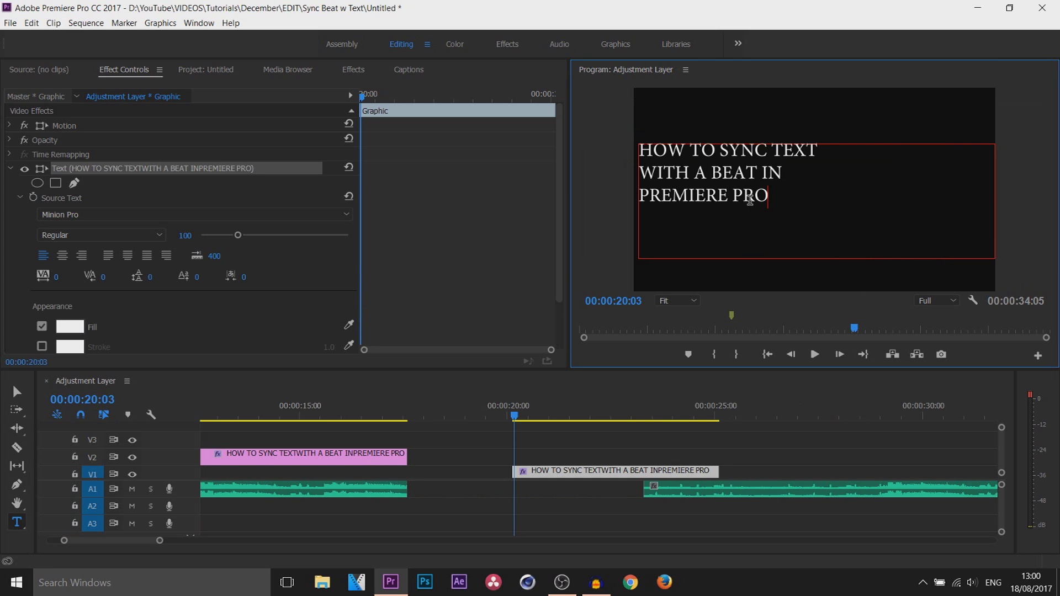
{"action": "key", "text": "ctrl+a"}
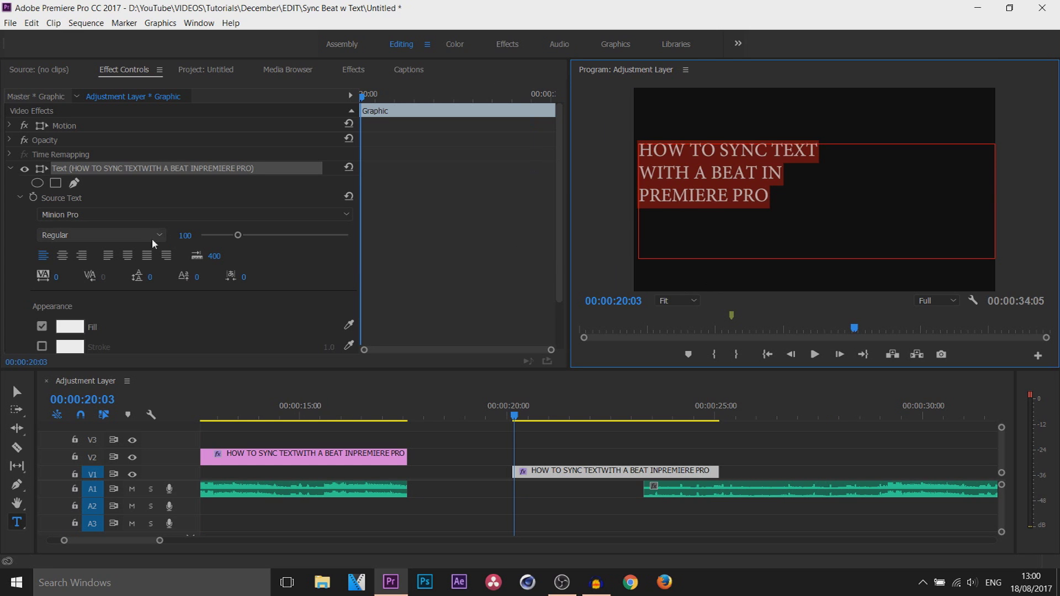
{"action": "left_click", "coordinate": [62, 255]}
{"action": "left_click_drag", "start_coordinate": [237, 235], "coordinate": [270, 236]}
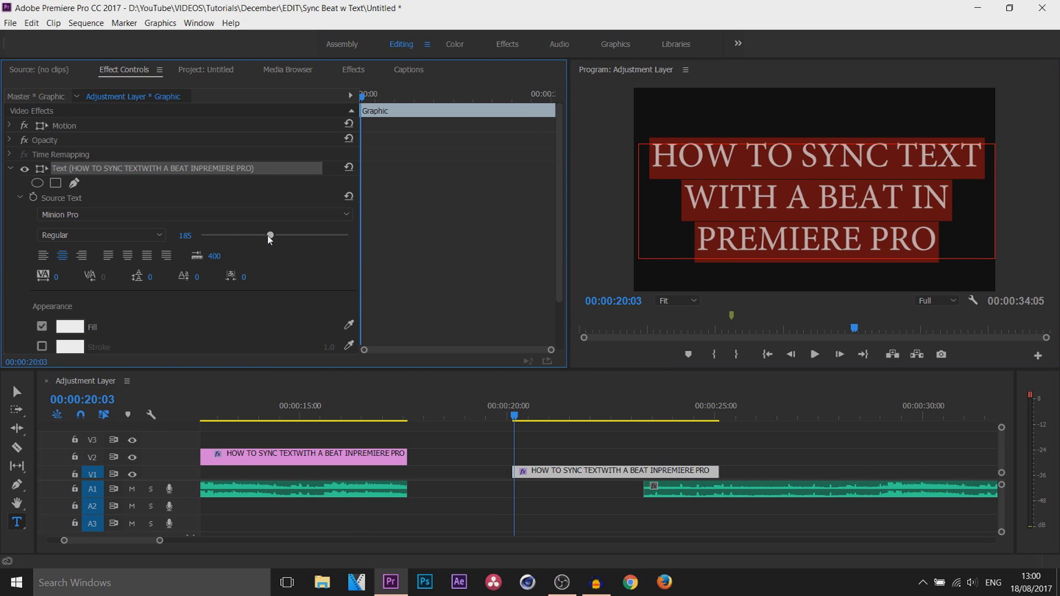
{"action": "left_click", "coordinate": [713, 499]}
{"action": "key", "text": "v"}
{"action": "left_click_drag", "start_coordinate": [713, 499], "coordinate": [586, 493]}
Step: Zoom the timeline in around the title and listen a few frames into the beat
{"action": "left_click", "coordinate": [431, 527]}
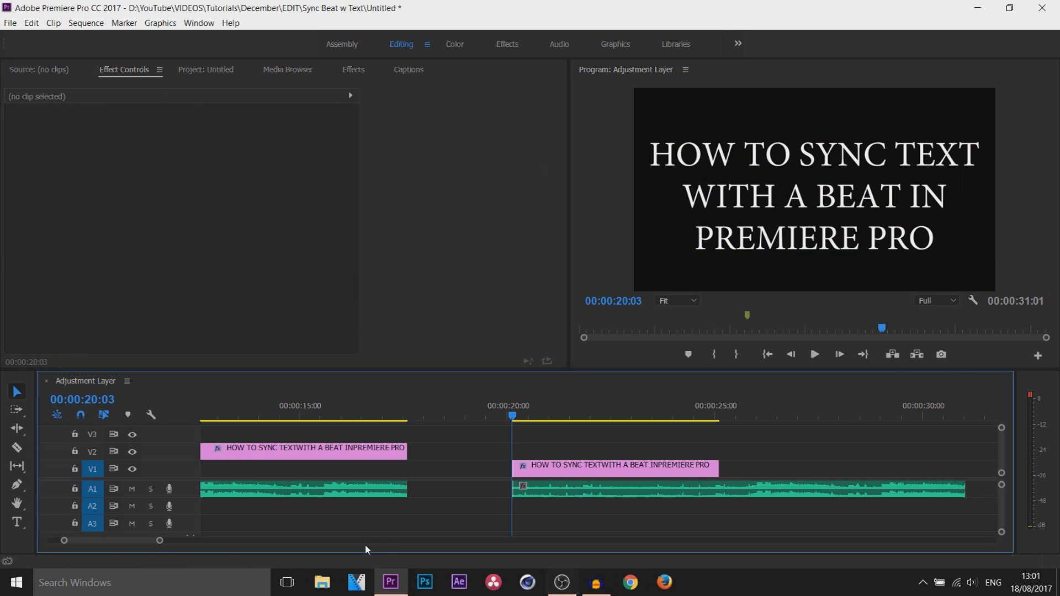
{"action": "left_click_drag", "start_coordinate": [160, 542], "coordinate": [136, 544]}
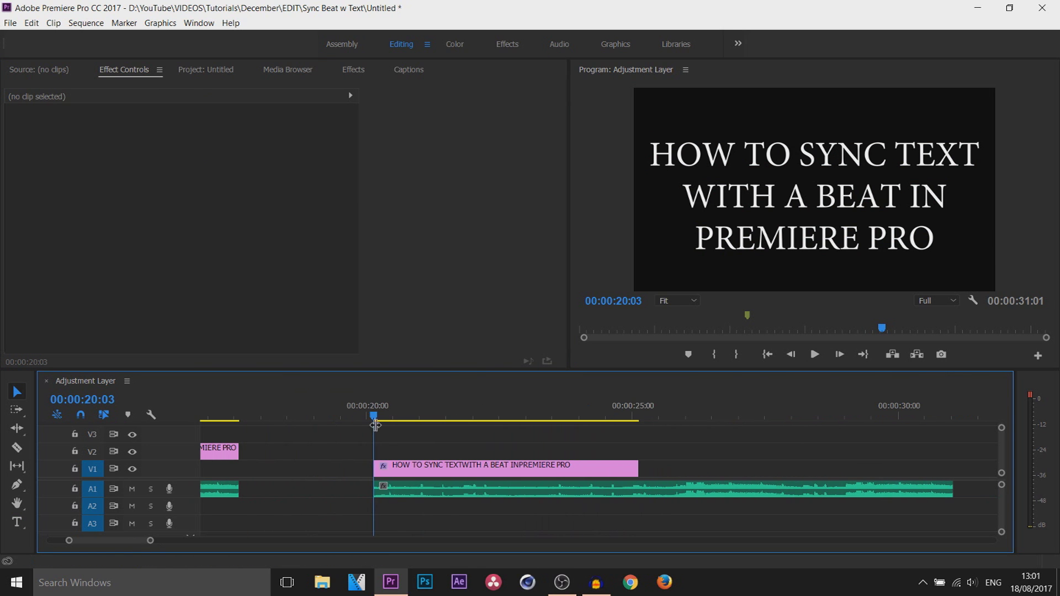
{"action": "left_click_drag", "start_coordinate": [375, 419], "coordinate": [386, 419]}
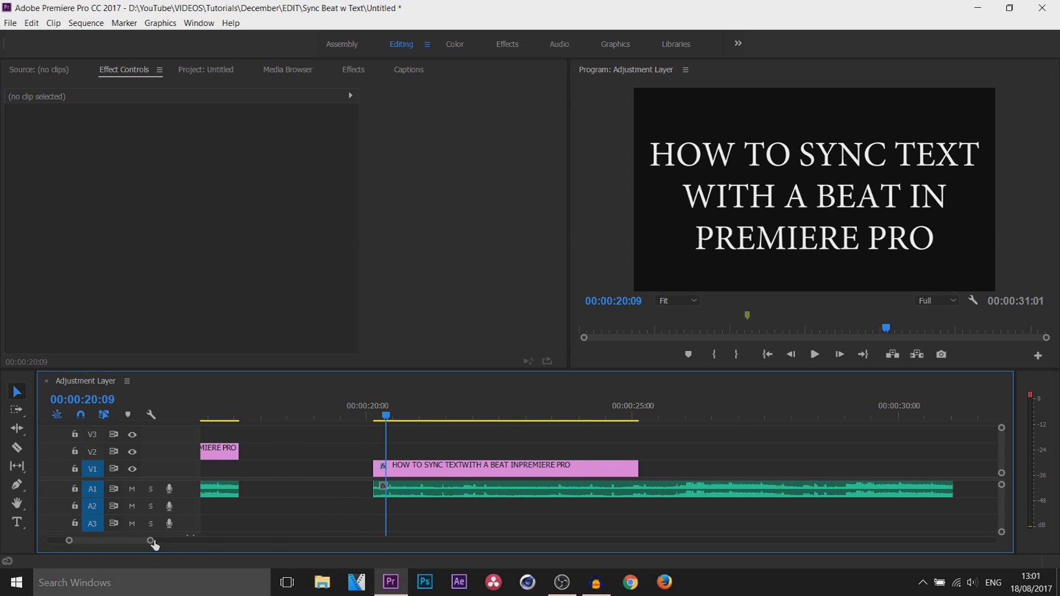
{"action": "left_click_drag", "start_coordinate": [152, 542], "coordinate": [137, 544]}
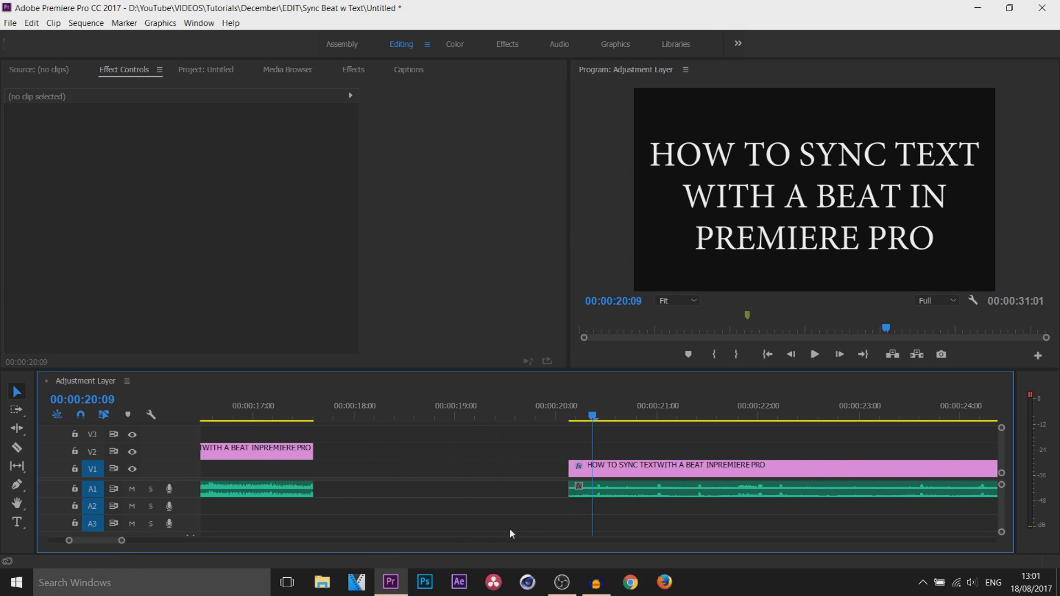
Step: Scrub the beat up to 20:24 to find the hits, then select the title clip at 20:03
{"action": "left_click", "coordinate": [599, 491]}
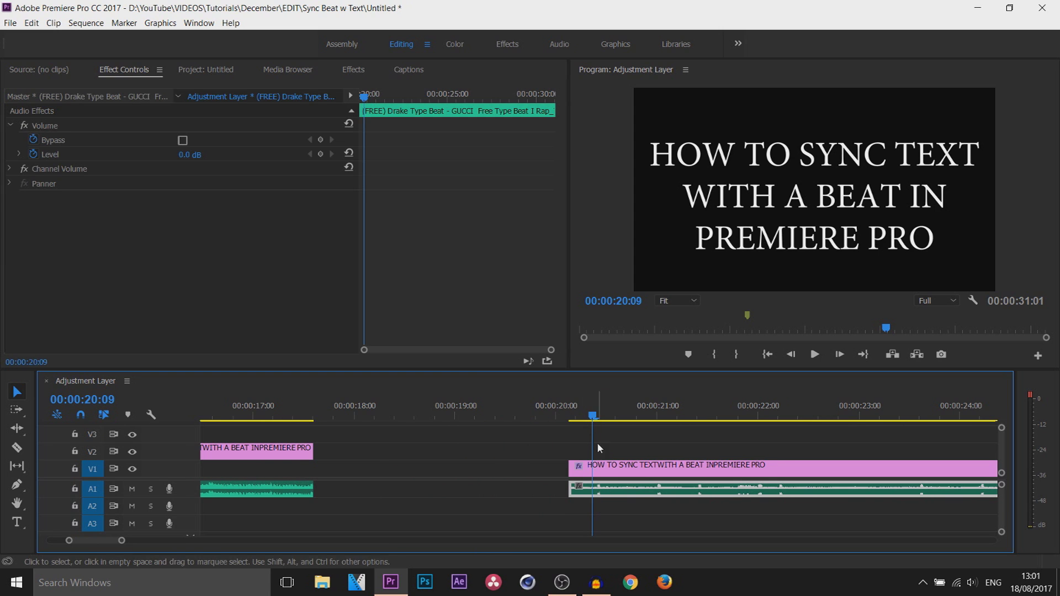
{"action": "left_click", "coordinate": [601, 454]}
{"action": "left_click_drag", "start_coordinate": [593, 422], "coordinate": [657, 424]}
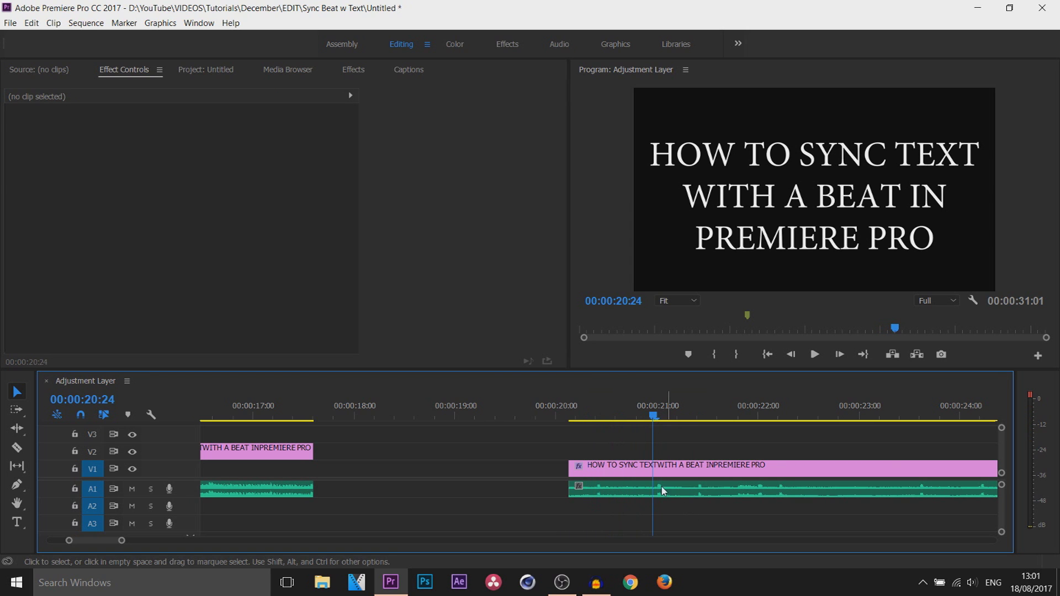
{"action": "left_click", "coordinate": [706, 498]}
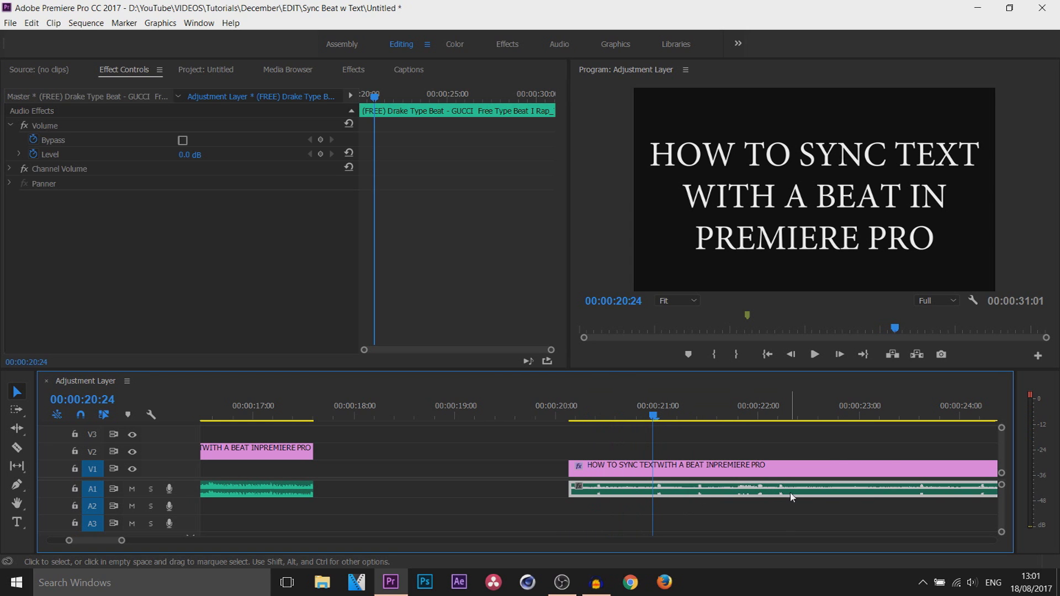
{"action": "left_click_drag", "start_coordinate": [111, 543], "coordinate": [114, 544]}
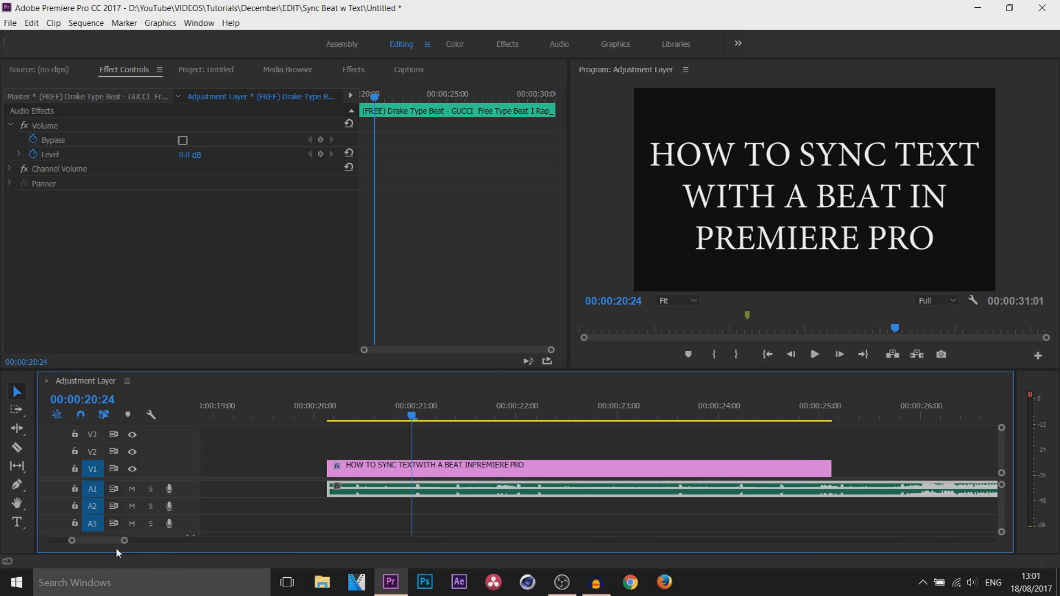
{"action": "left_click", "coordinate": [327, 434]}
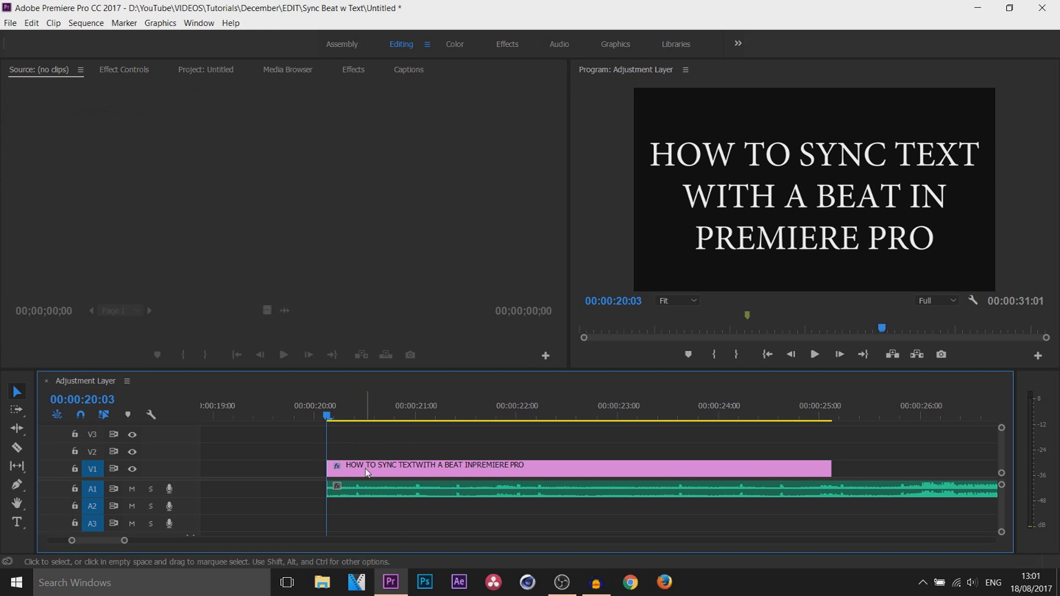
{"action": "left_click", "coordinate": [367, 469]}
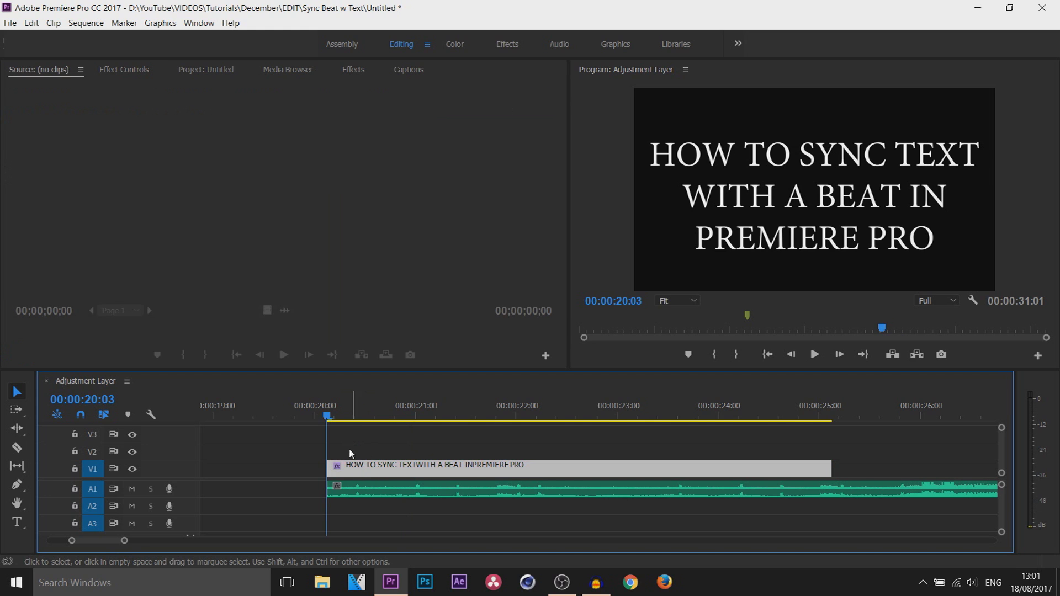
Step: Add a four-point polygon mask off the title words and keyframe its Mask Path at 20:03
{"action": "left_click", "coordinate": [134, 71]}
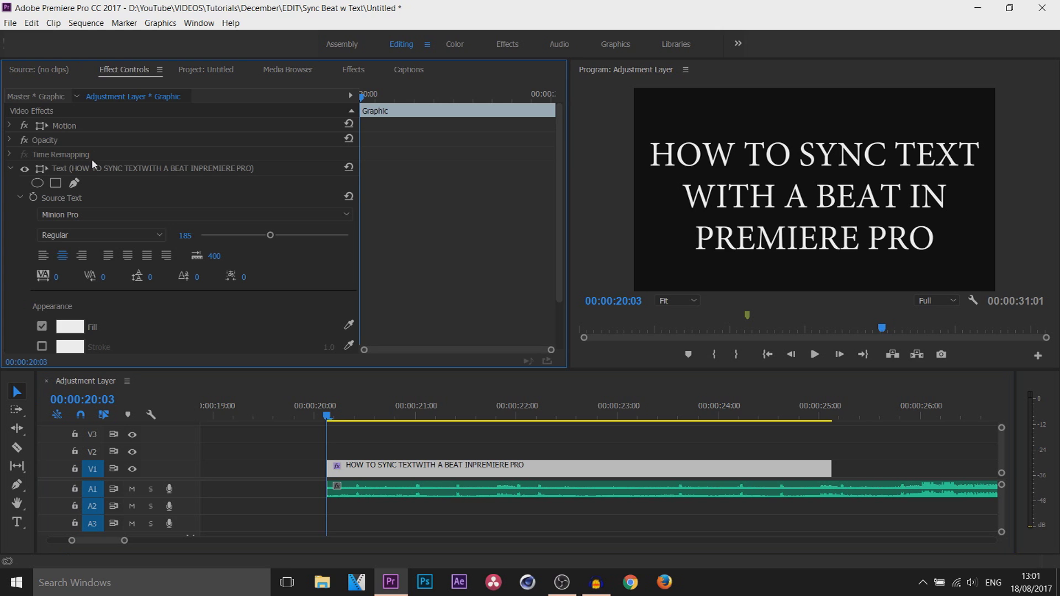
{"action": "left_click", "coordinate": [56, 184]}
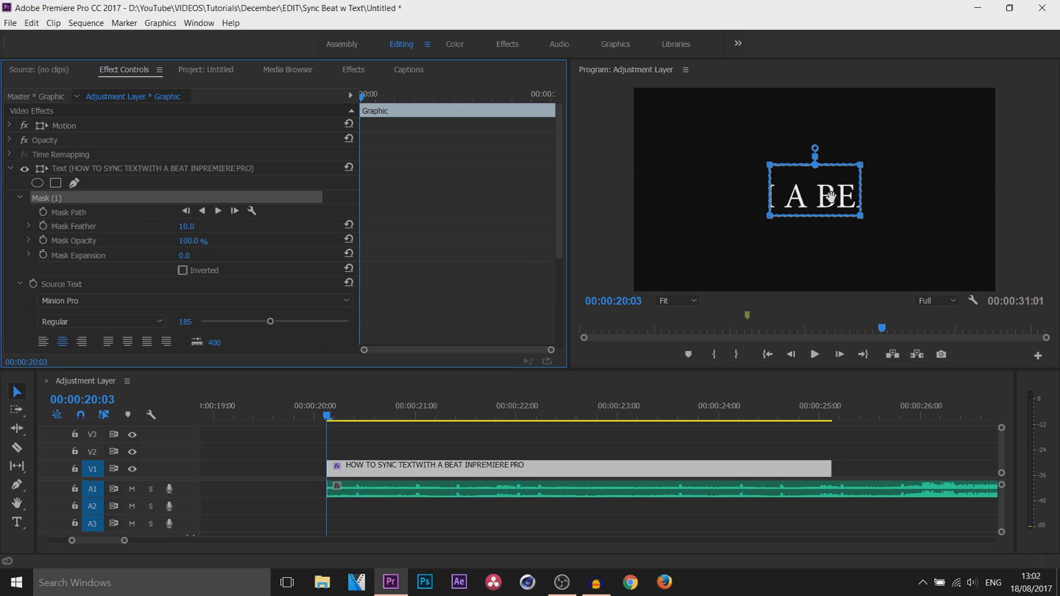
{"action": "left_click_drag", "start_coordinate": [831, 194], "coordinate": [612, 164]}
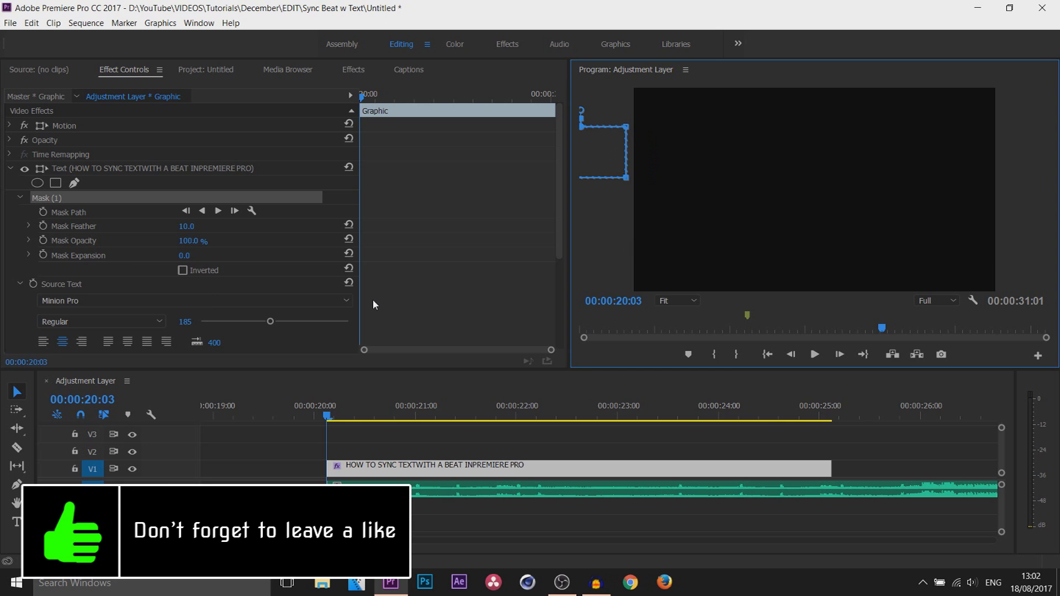
{"action": "left_click", "coordinate": [43, 213]}
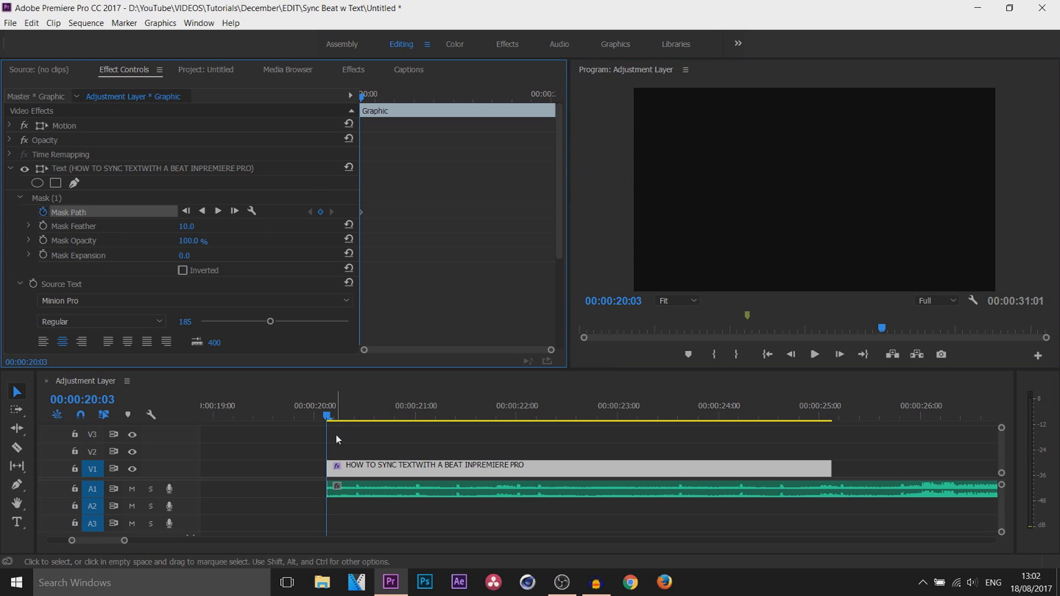
Step: Add a hidden-hold Mask Path keyframe at 20:09, then select the mask outline at 20:11
{"action": "left_click_drag", "start_coordinate": [328, 417], "coordinate": [357, 422]}
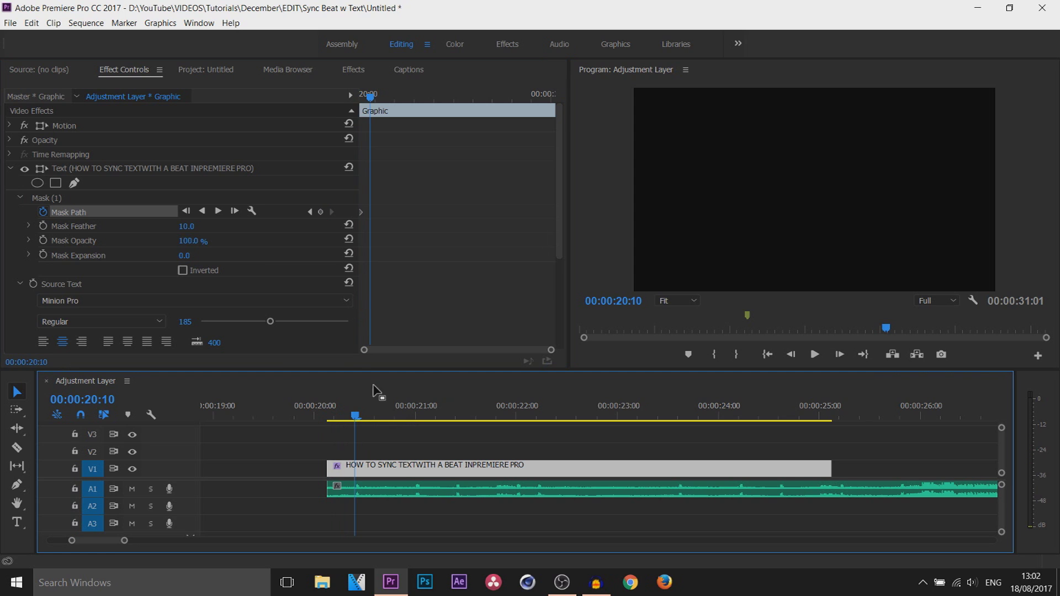
{"action": "left_click", "coordinate": [792, 355]}
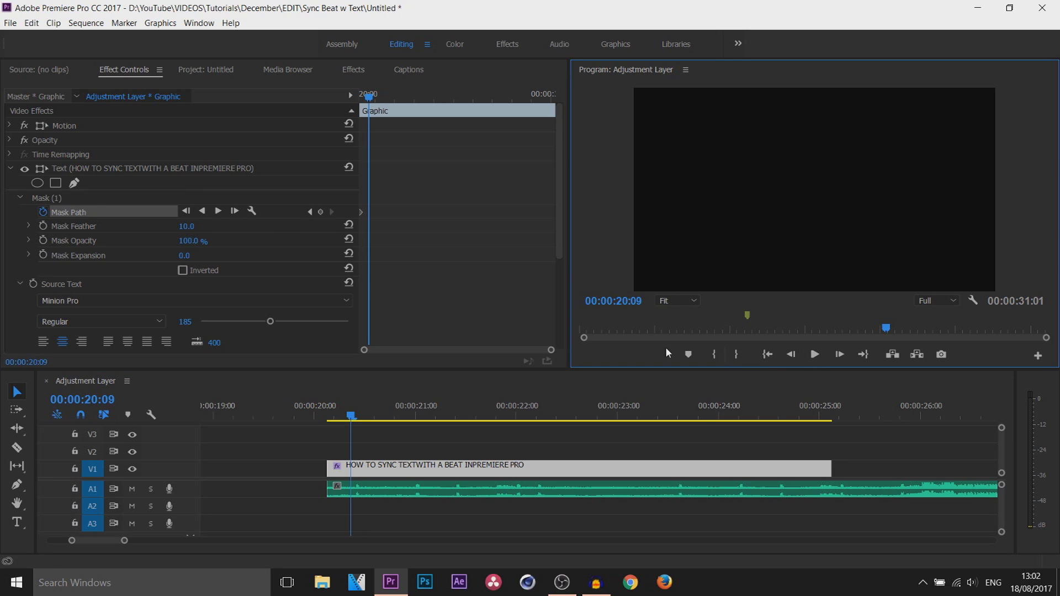
{"action": "left_click", "coordinate": [319, 213]}
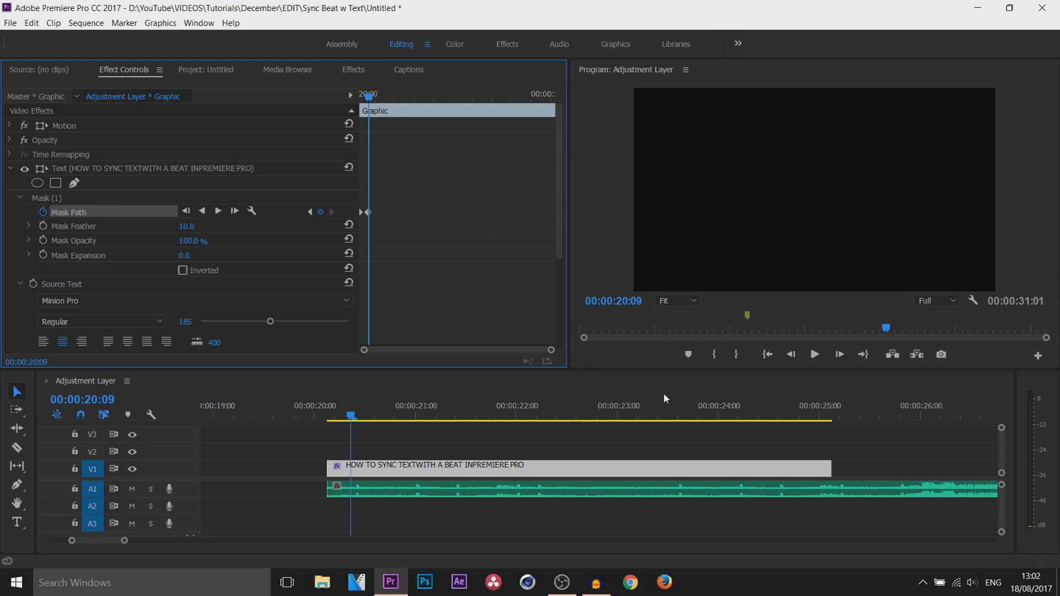
{"action": "left_click", "coordinate": [839, 355]}
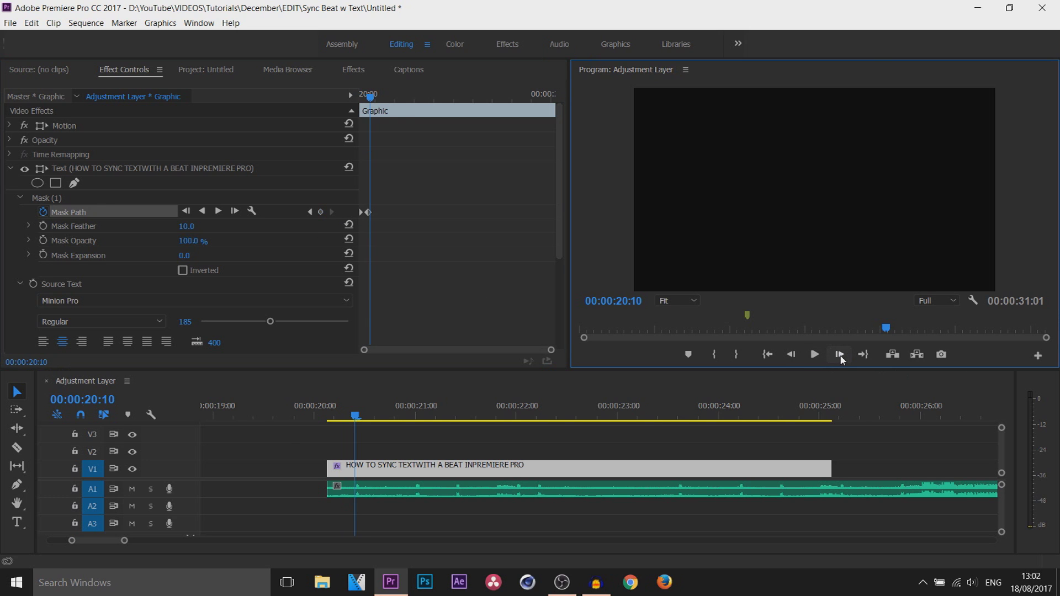
{"action": "left_click", "coordinate": [840, 355]}
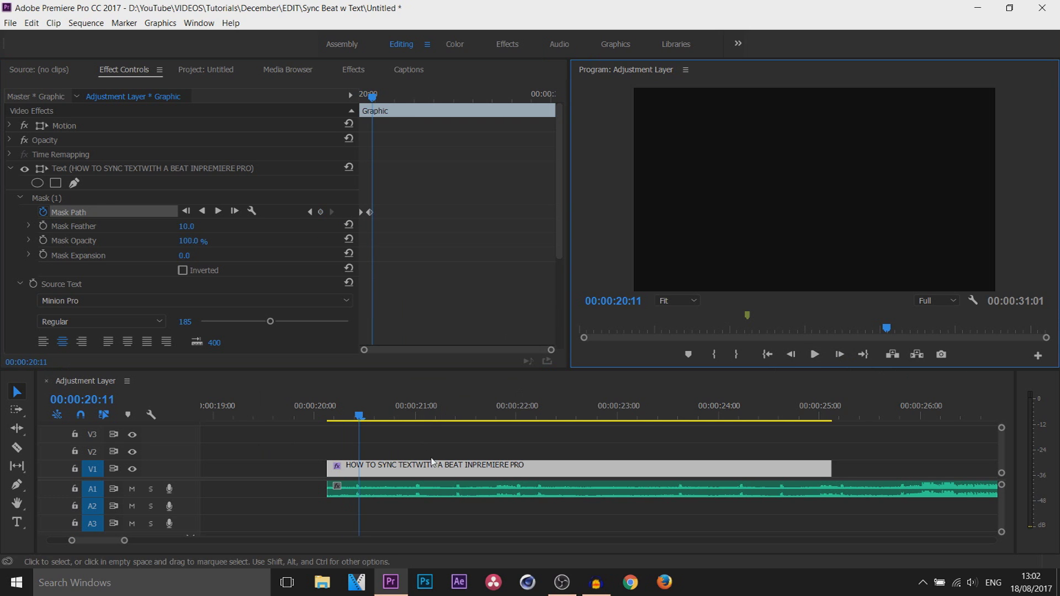
{"action": "left_click", "coordinate": [75, 212]}
{"action": "left_click", "coordinate": [600, 151]}
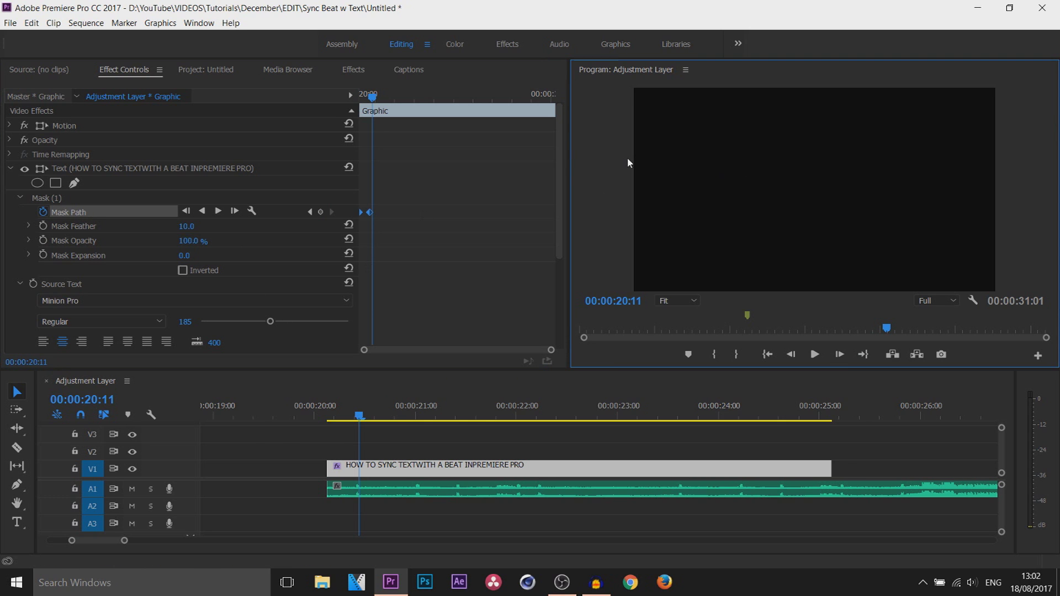
{"action": "left_click", "coordinate": [601, 163]}
Step: Move the mask over HOW at 20:11 and hold it with a keyframe at 20:24
{"action": "left_click_drag", "start_coordinate": [602, 163], "coordinate": [711, 163]}
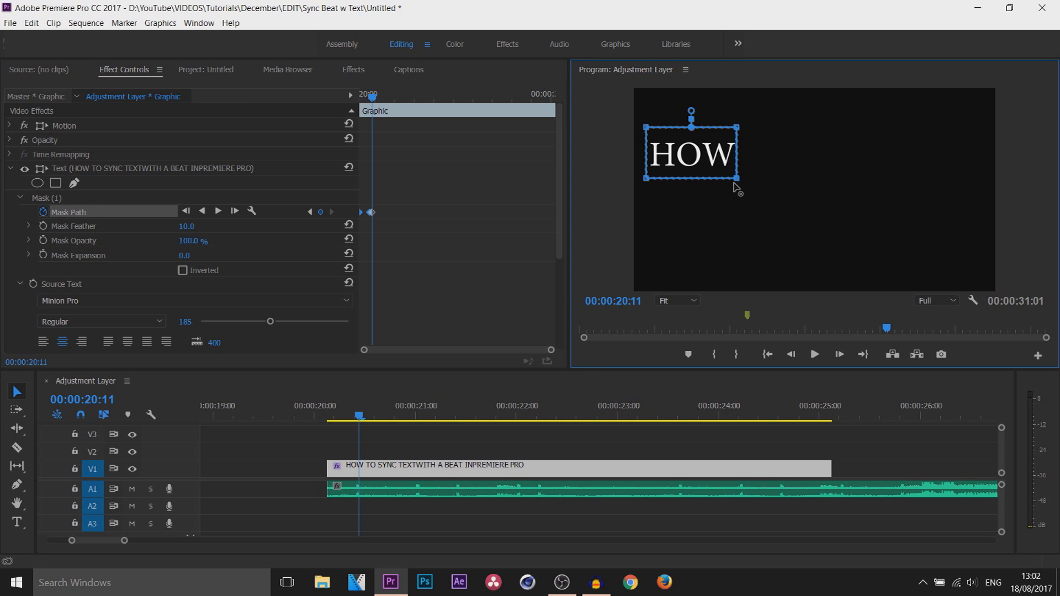
{"action": "left_click_drag", "start_coordinate": [364, 420], "coordinate": [418, 423]}
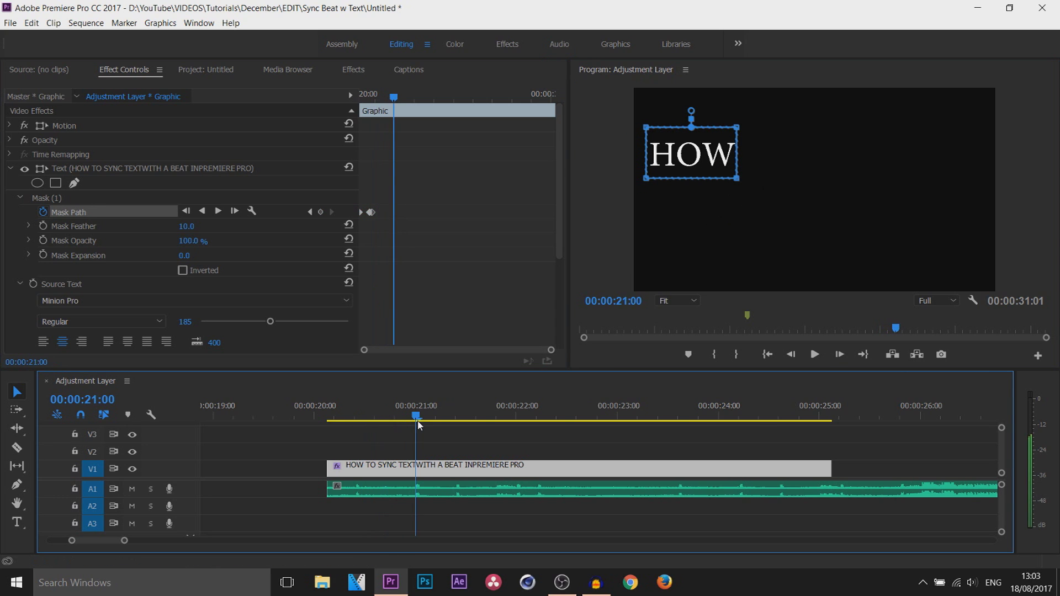
{"action": "left_click", "coordinate": [791, 354]}
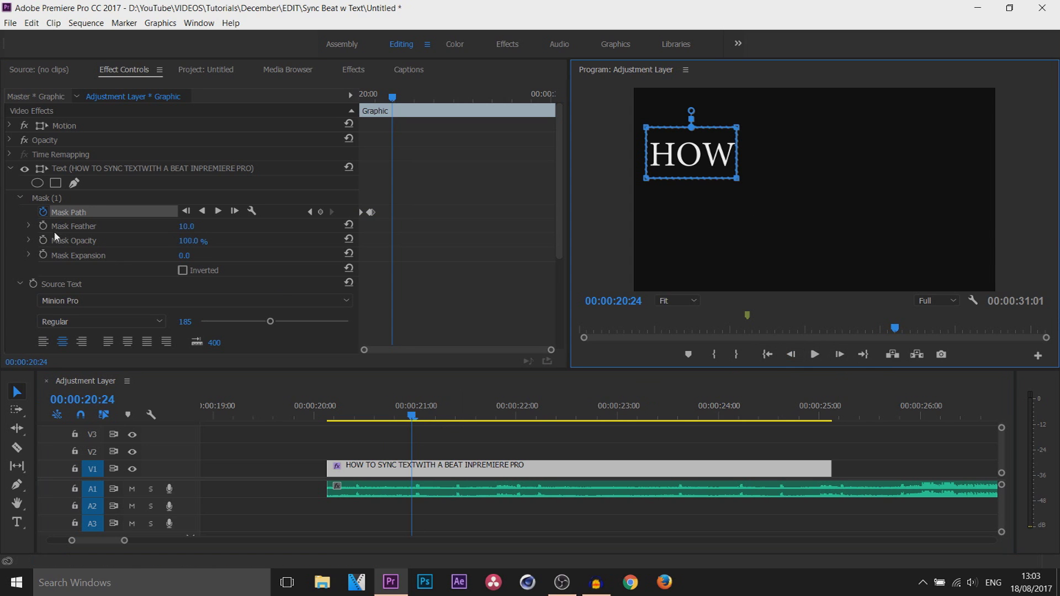
{"action": "left_click", "coordinate": [326, 214]}
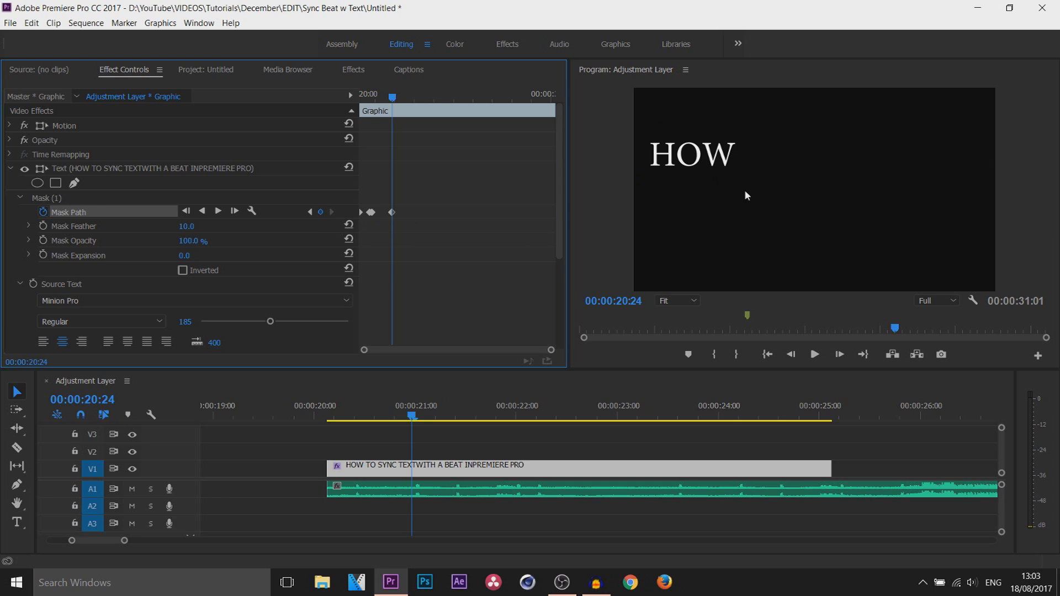
Step: At 21:00, widen and square the mask to reveal HOW TO
{"action": "left_click", "coordinate": [840, 356]}
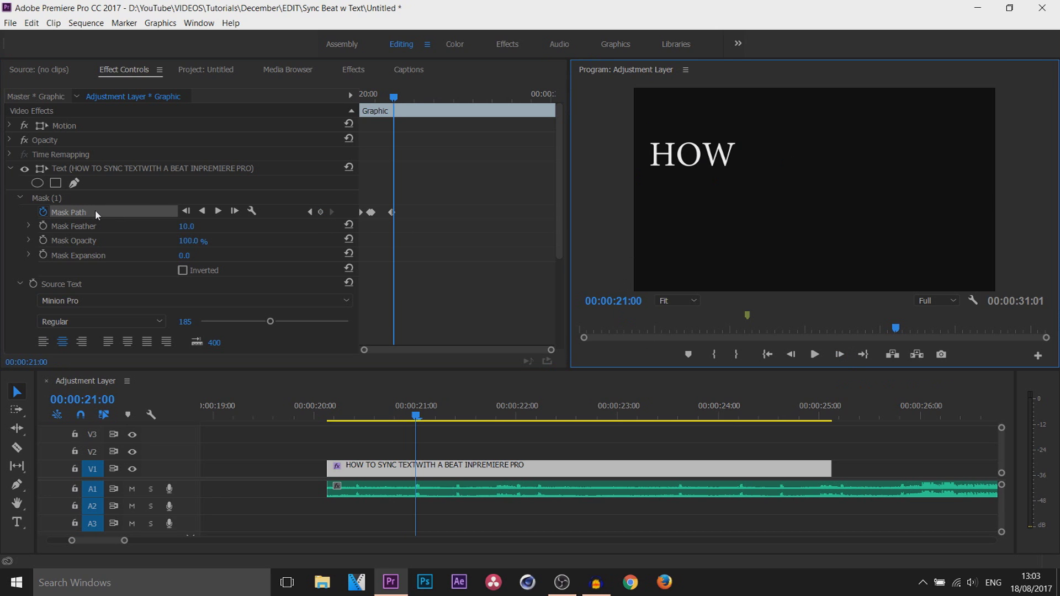
{"action": "left_click", "coordinate": [54, 196]}
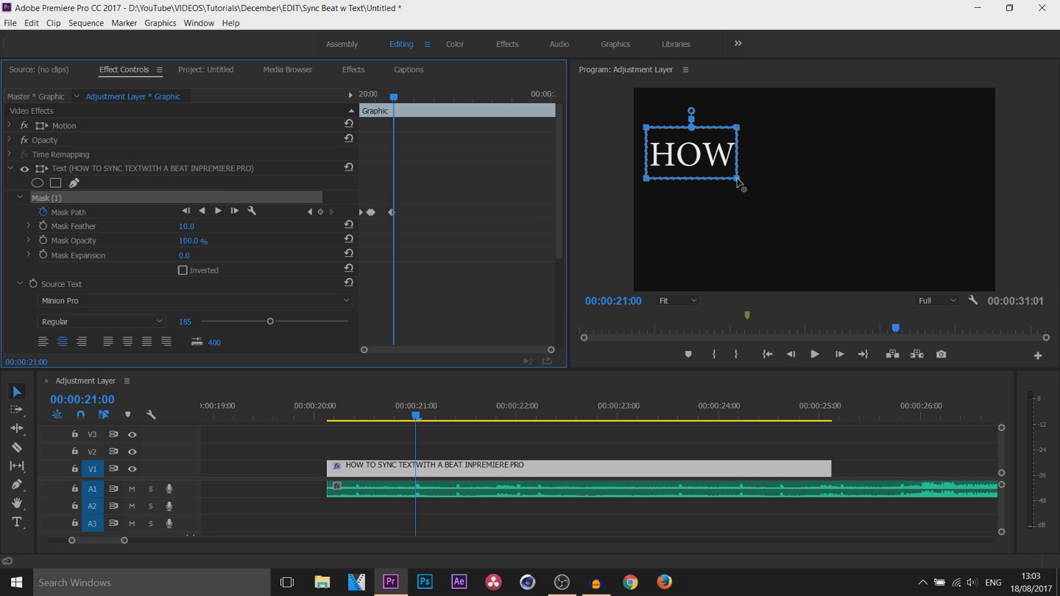
{"action": "left_click_drag", "start_coordinate": [738, 182], "coordinate": [821, 182]}
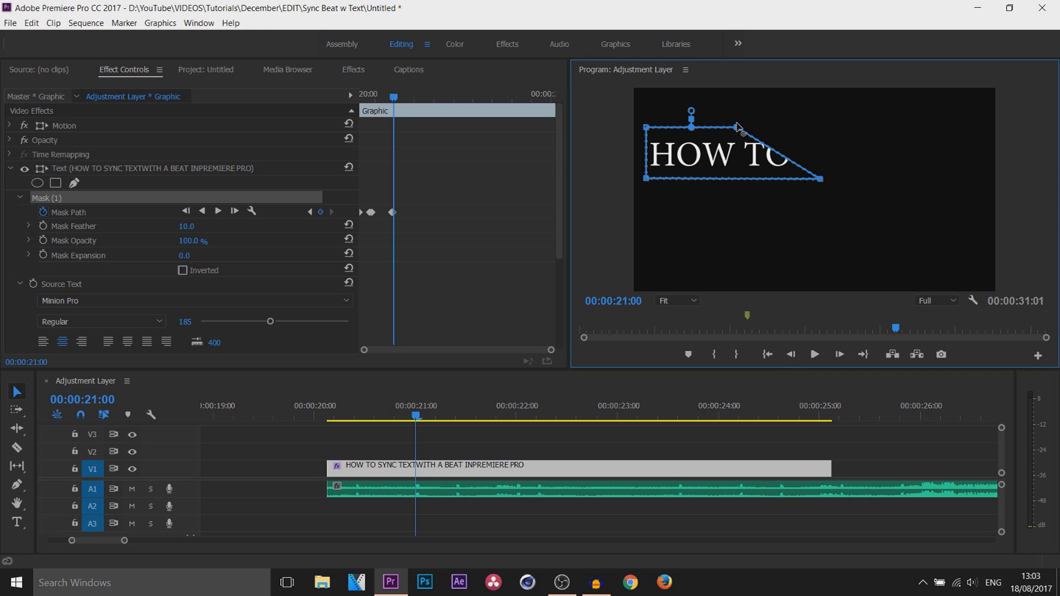
{"action": "left_click_drag", "start_coordinate": [737, 126], "coordinate": [790, 133]}
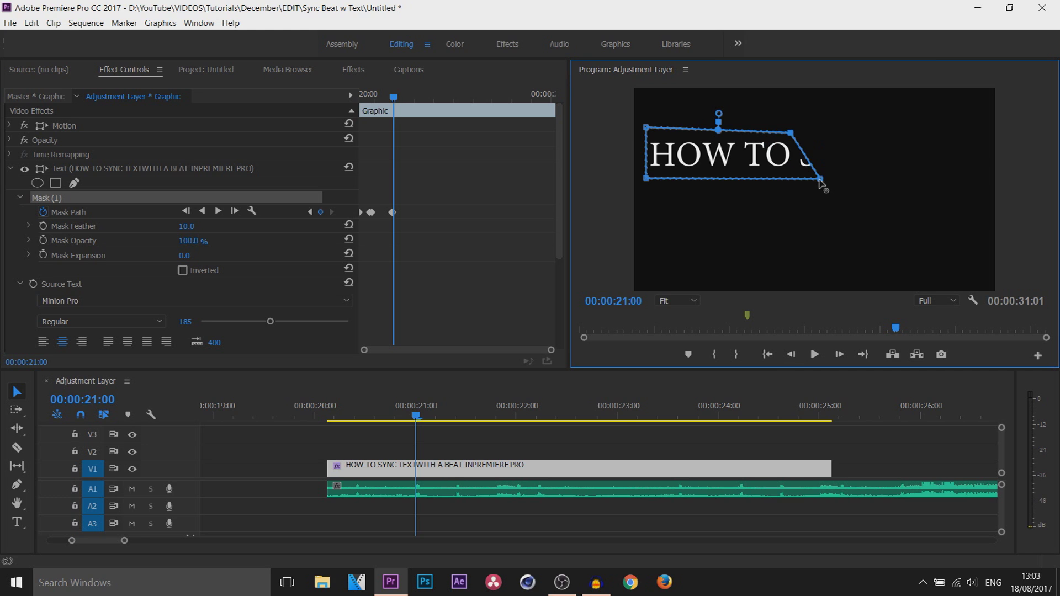
{"action": "left_click_drag", "start_coordinate": [819, 180], "coordinate": [798, 178]}
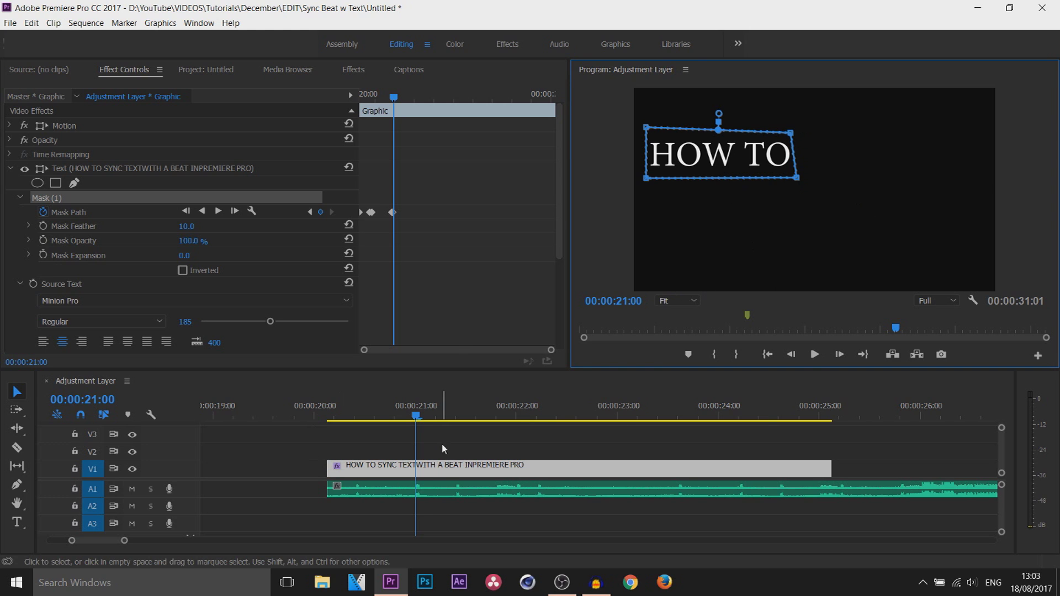
Step: Hold HOW TO with a keyframe at 21:09, then widen the mask over SYNC at 21:10
{"action": "left_click", "coordinate": [419, 418]}
{"action": "left_click_drag", "start_coordinate": [420, 418], "coordinate": [452, 425]}
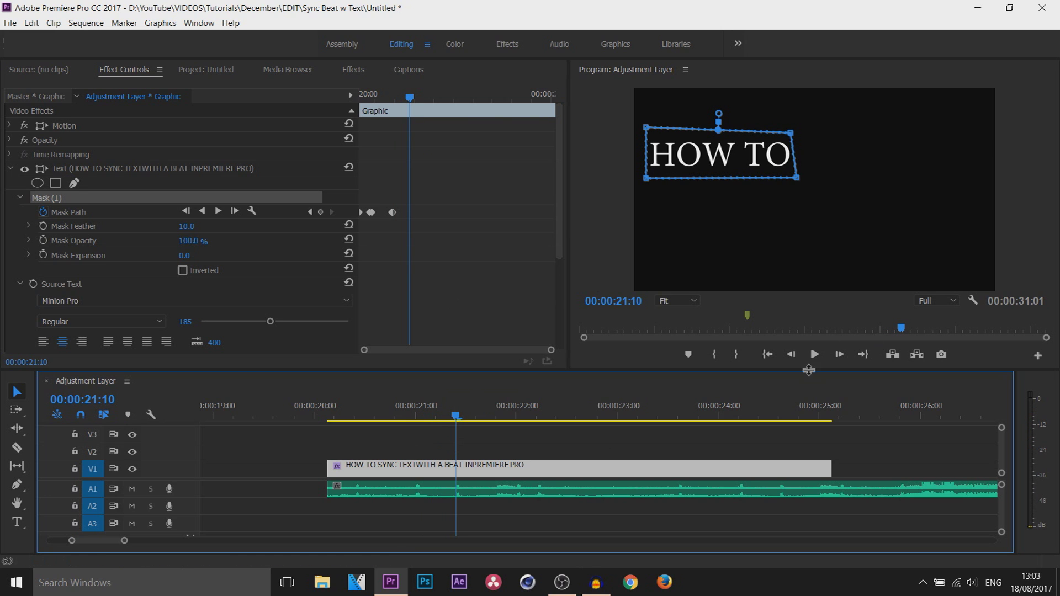
{"action": "left_click", "coordinate": [790, 353]}
{"action": "left_click", "coordinate": [325, 213]}
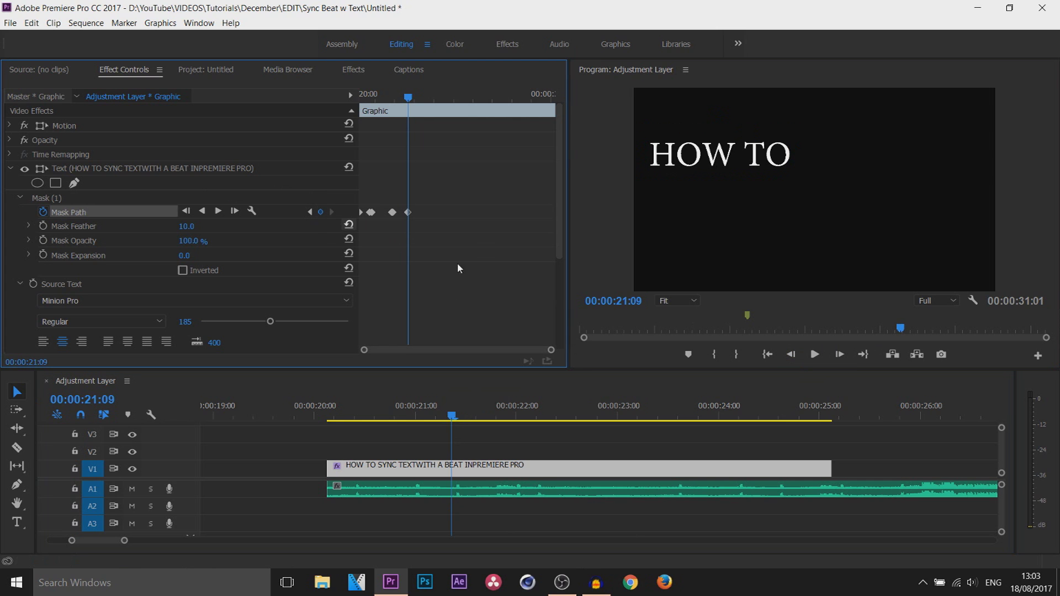
{"action": "left_click", "coordinate": [839, 356]}
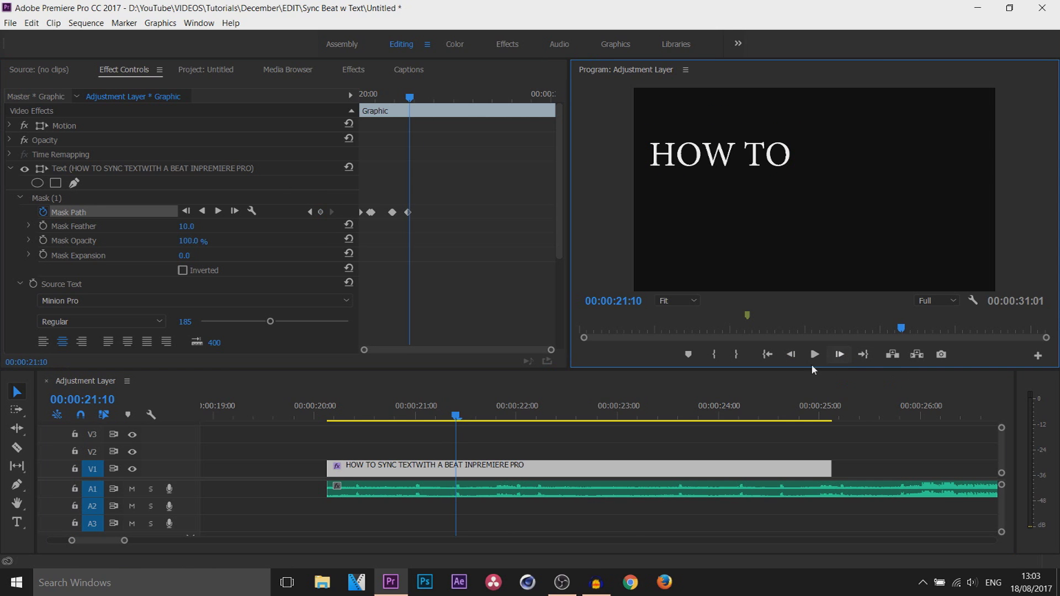
{"action": "left_click", "coordinate": [118, 198]}
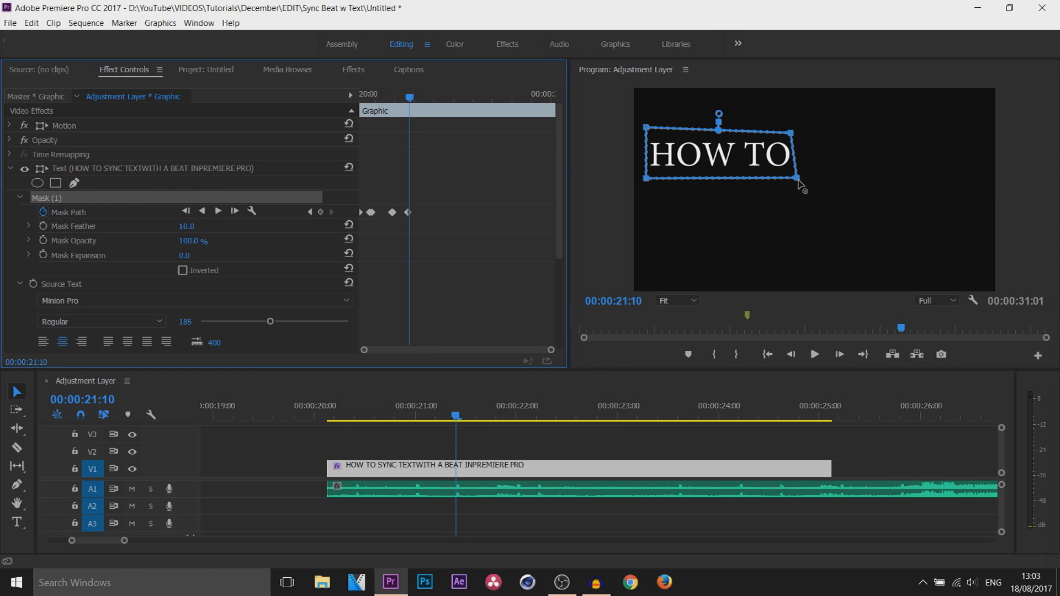
{"action": "left_click_drag", "start_coordinate": [798, 178], "coordinate": [892, 171]}
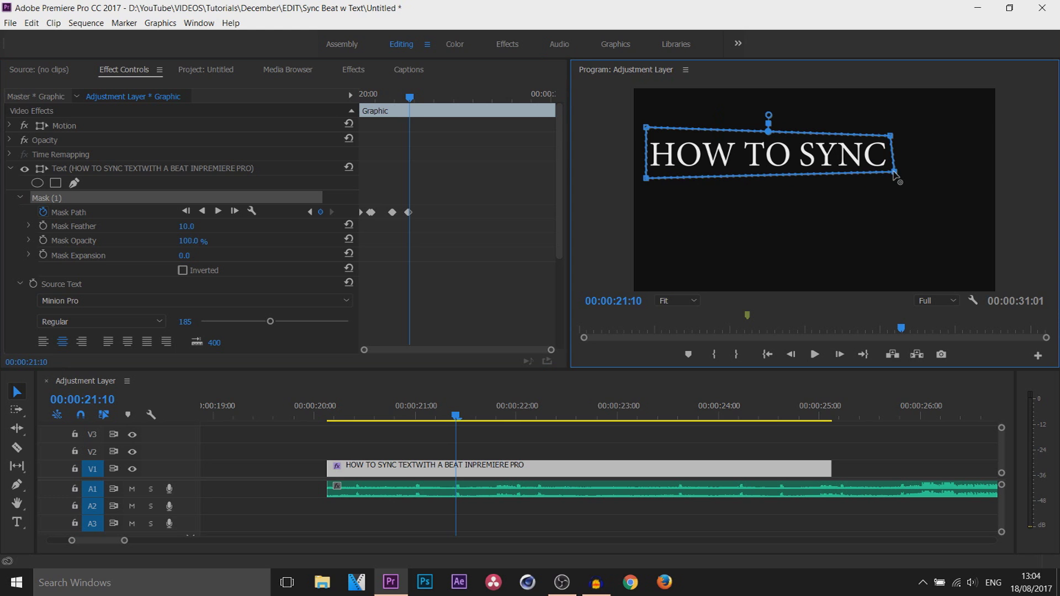
Step: Hold HOW TO SYNC with a keyframe at 21:24, then widen the mask over TEXT at 22:00
{"action": "left_click", "coordinate": [461, 419]}
{"action": "left_click_drag", "start_coordinate": [461, 421], "coordinate": [513, 421]}
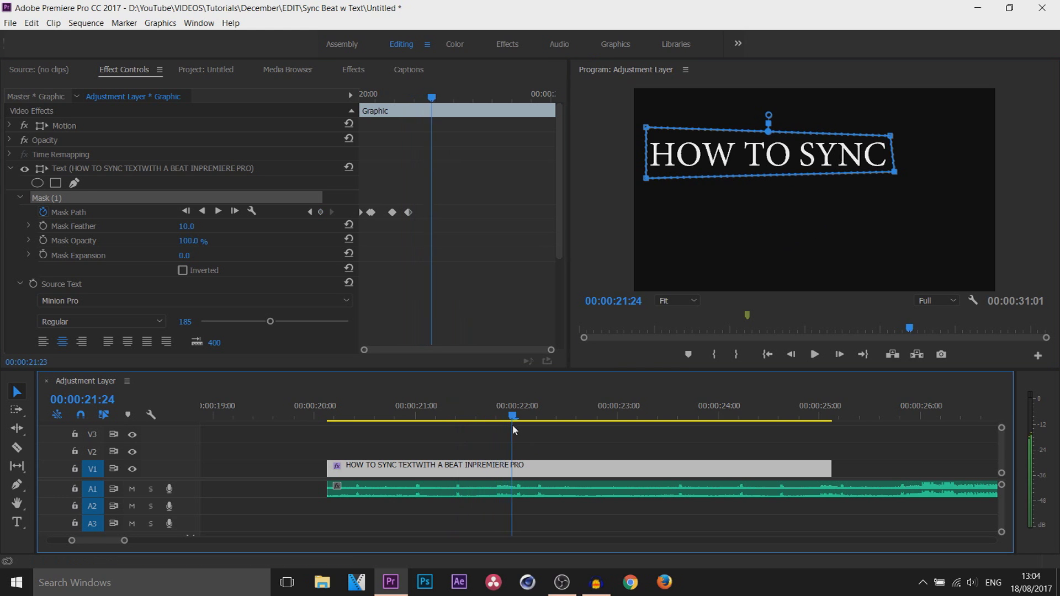
{"action": "left_click", "coordinate": [672, 237]}
{"action": "key", "text": "Right"}
{"action": "left_click", "coordinate": [47, 200]}
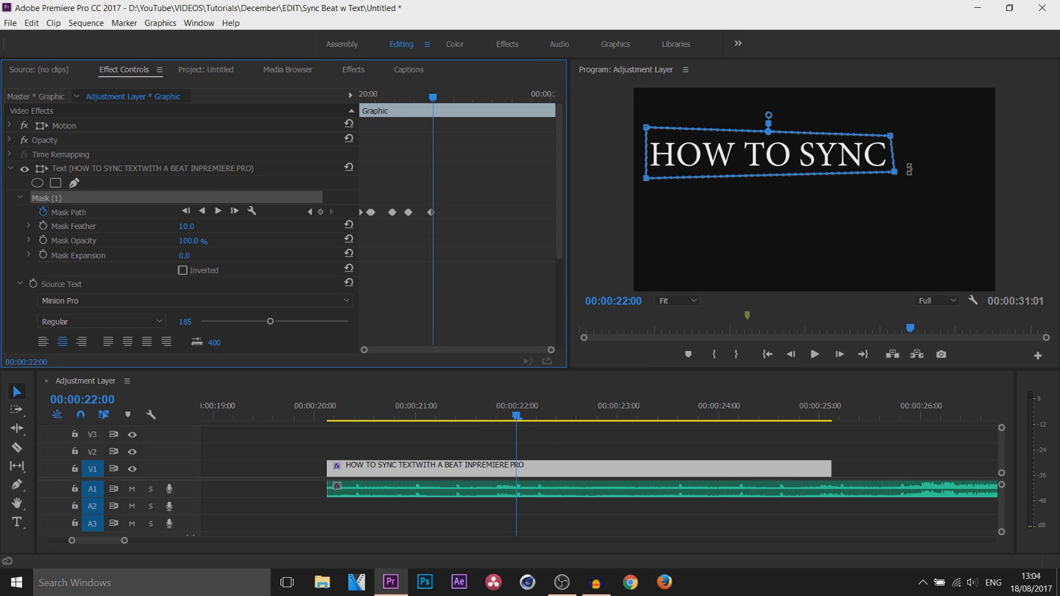
{"action": "left_click_drag", "start_coordinate": [890, 135], "coordinate": [970, 138]}
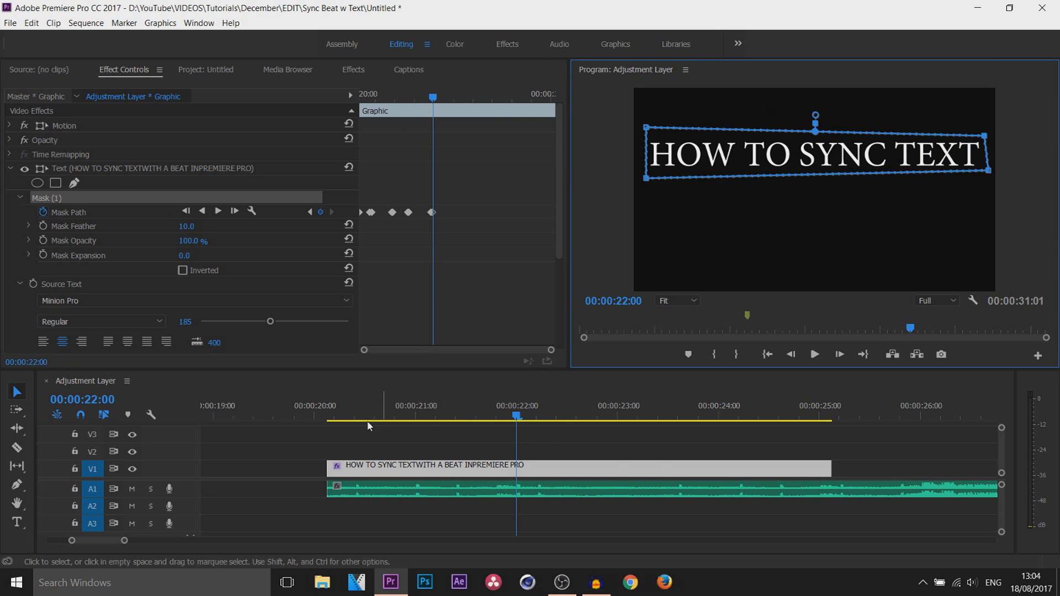
Step: Play back and scrub around 22:00 to check the TEXT reveal timing
{"action": "left_click", "coordinate": [814, 354]}
{"action": "left_click", "coordinate": [814, 354]}
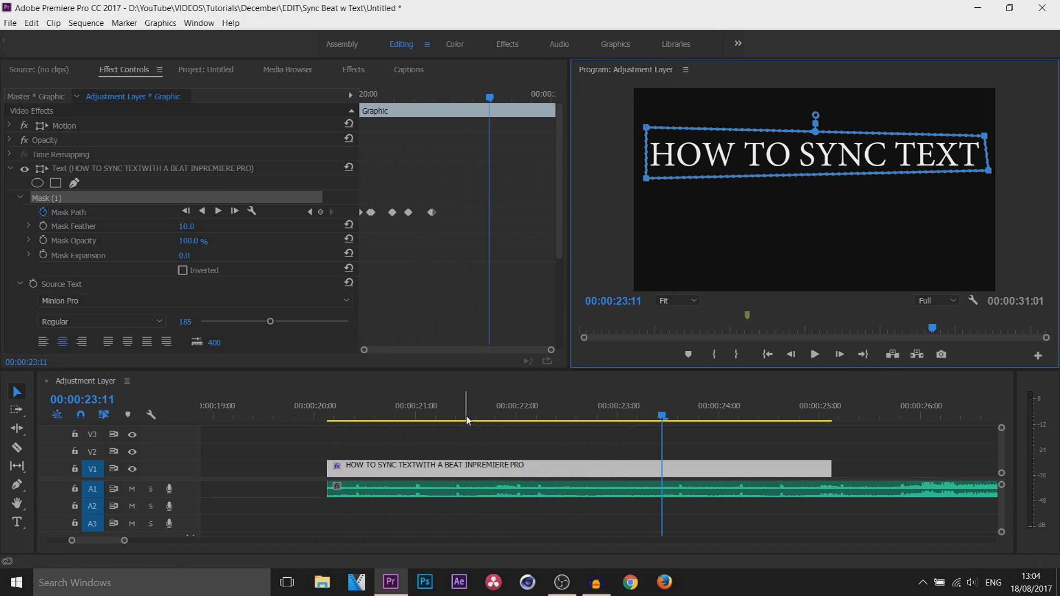
{"action": "left_click", "coordinate": [502, 419]}
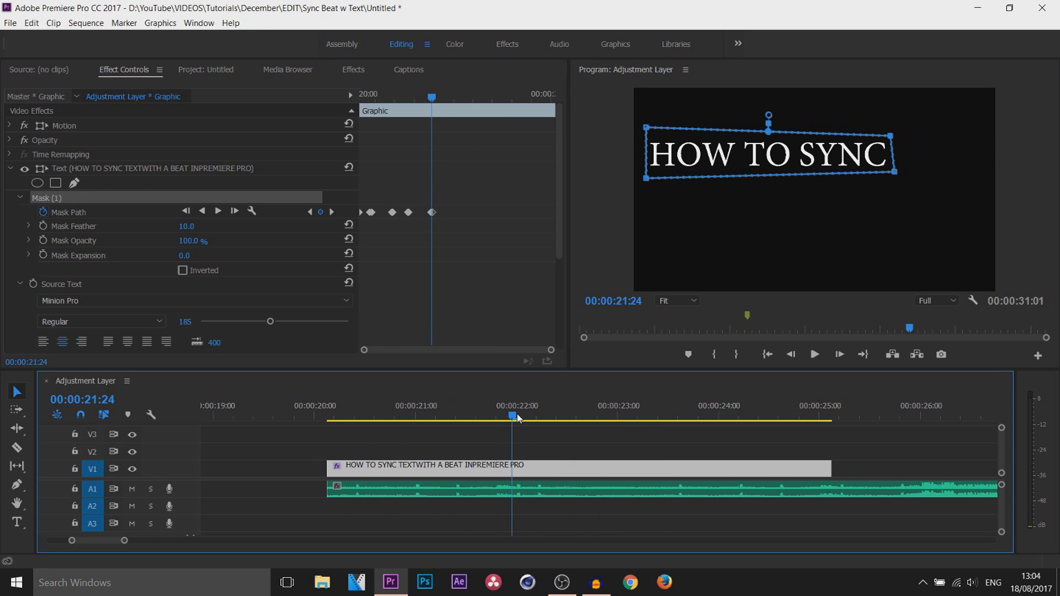
{"action": "left_click_drag", "start_coordinate": [517, 418], "coordinate": [524, 418]}
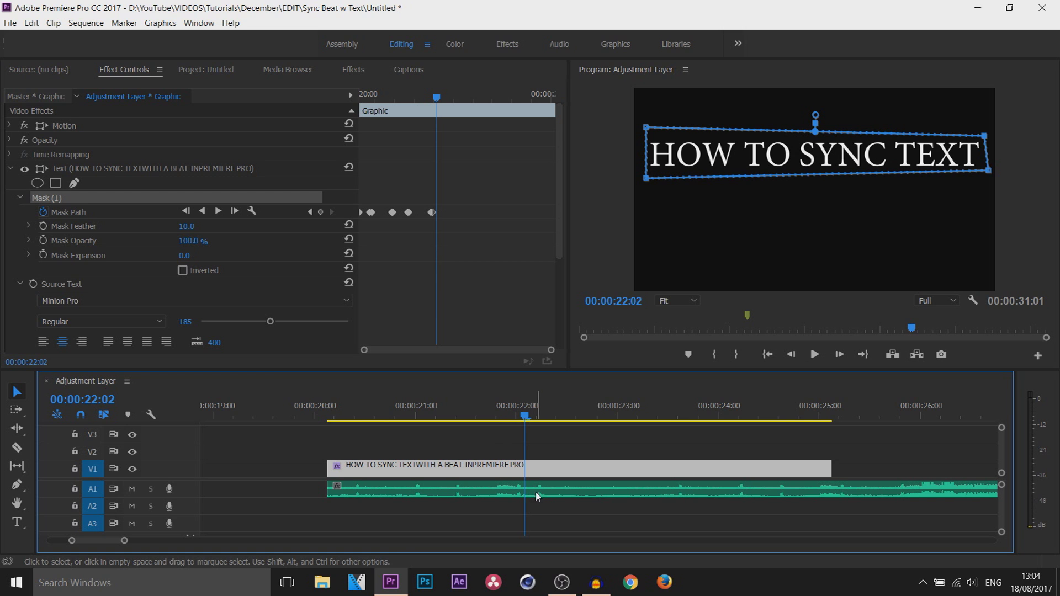
{"action": "mouse_move", "coordinate": [524, 418]}
{"action": "left_mouse_down"}
{"action": "mouse_move", "coordinate": [512, 418]}
{"action": "mouse_move", "coordinate": [540, 424]}
{"action": "left_mouse_up"}
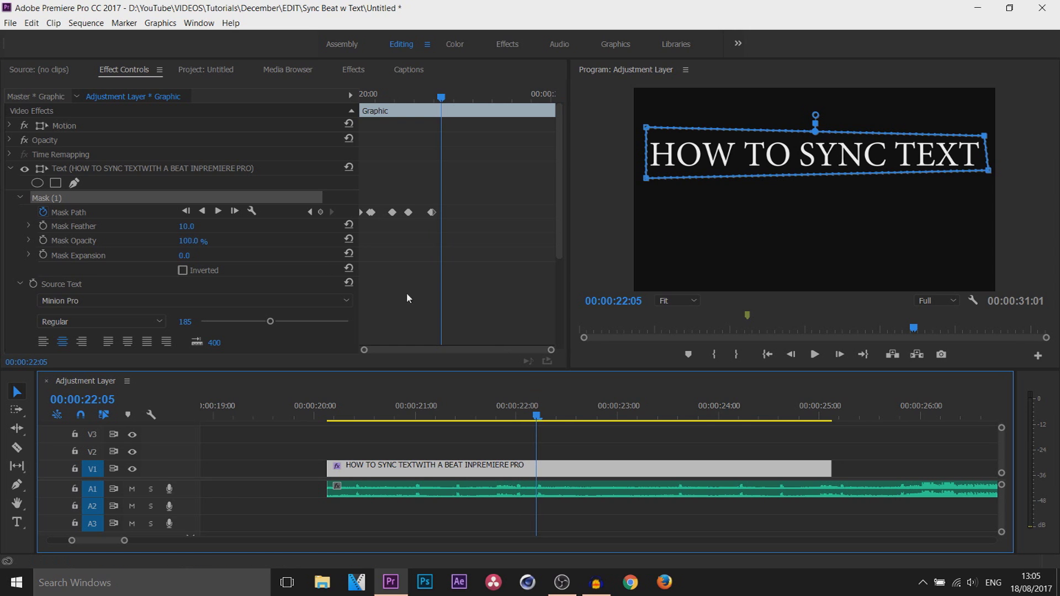
Step: Add a keyframe at 22:04 holding the first line, then step to 22:05
{"action": "left_click", "coordinate": [792, 356]}
{"action": "left_click", "coordinate": [319, 213]}
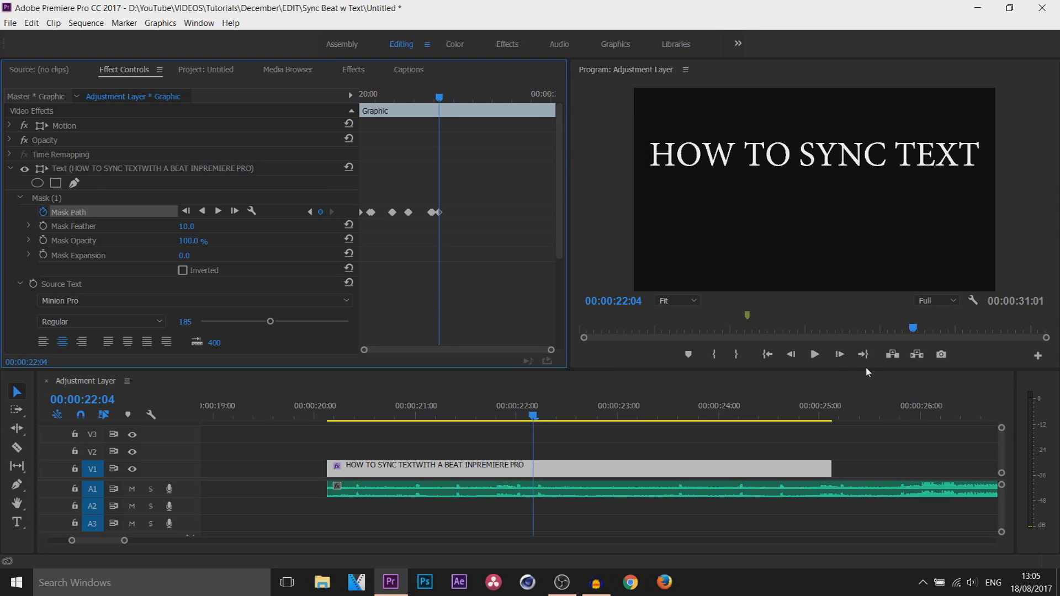
{"action": "left_click", "coordinate": [838, 354]}
{"action": "left_click", "coordinate": [91, 197]}
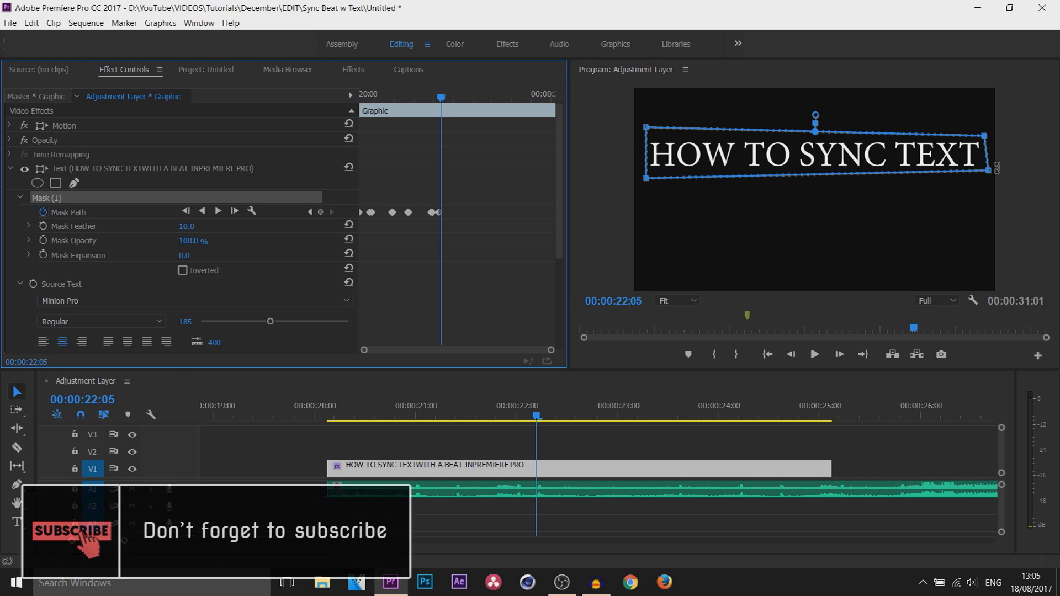
Step: Add vertices to the mask's lower edge and reshape it so only WITH A shows on line two
{"action": "left_click_drag", "start_coordinate": [989, 175], "coordinate": [974, 227]}
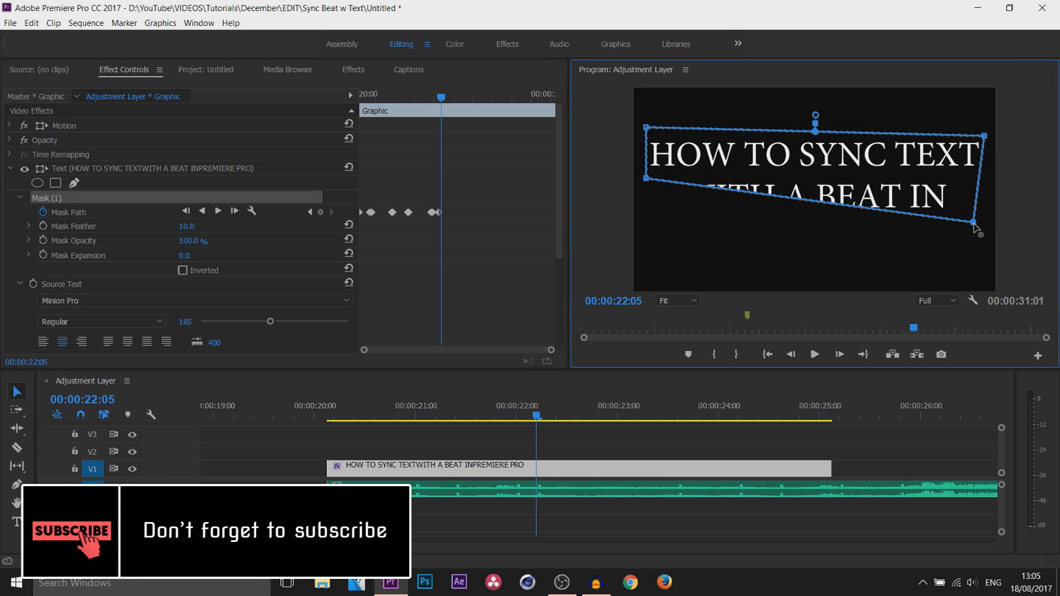
{"action": "key", "text": "ctrl+z"}
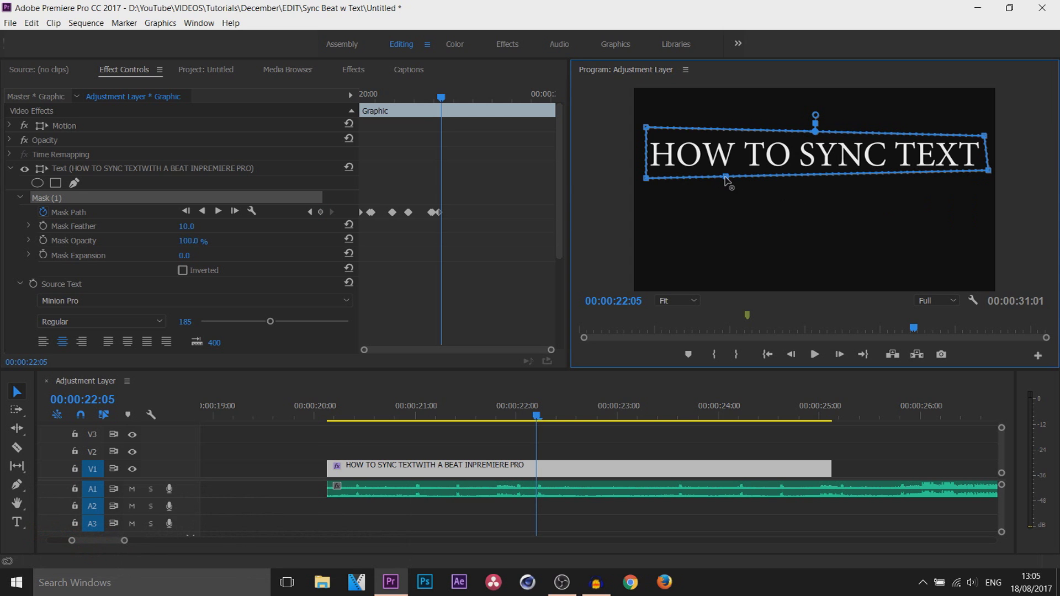
{"action": "left_click_drag", "start_coordinate": [725, 177], "coordinate": [643, 211]}
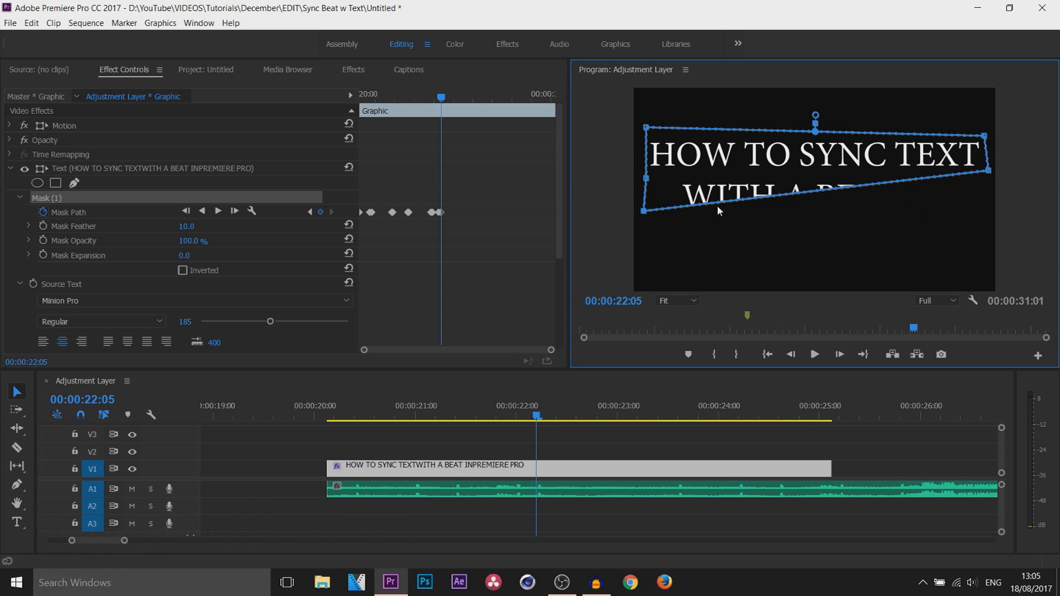
{"action": "left_click", "coordinate": [733, 200]}
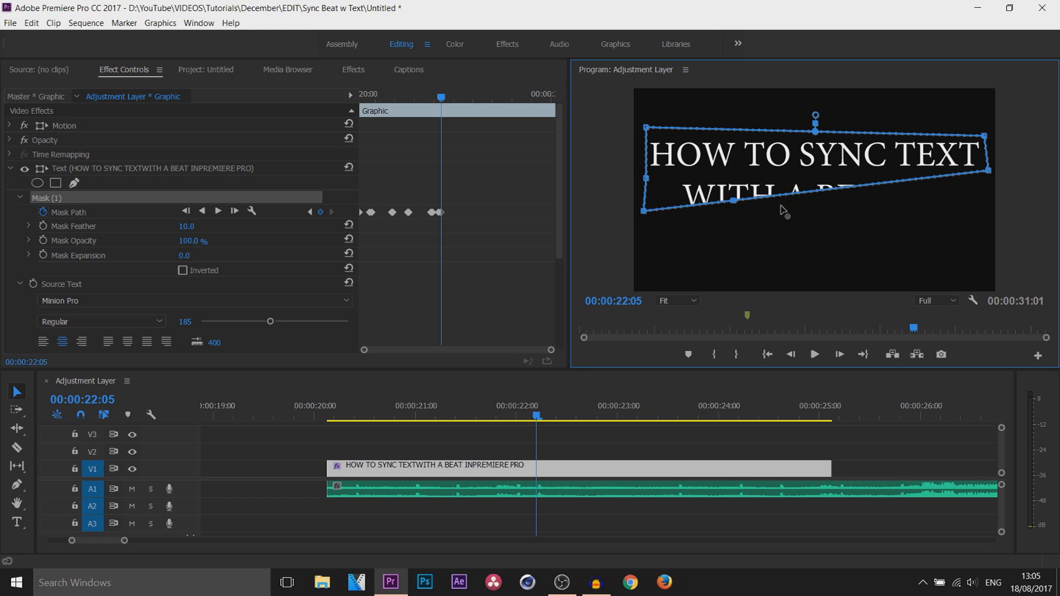
{"action": "left_click_drag", "start_coordinate": [733, 200], "coordinate": [814, 219]}
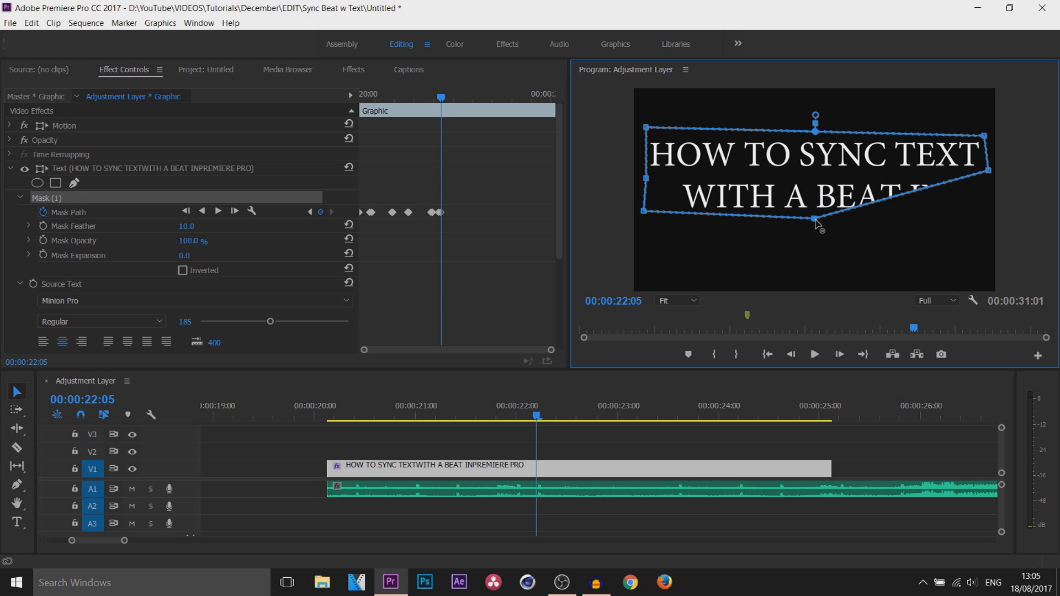
{"action": "left_click", "coordinate": [845, 211]}
{"action": "left_click_drag", "start_coordinate": [847, 211], "coordinate": [811, 175]}
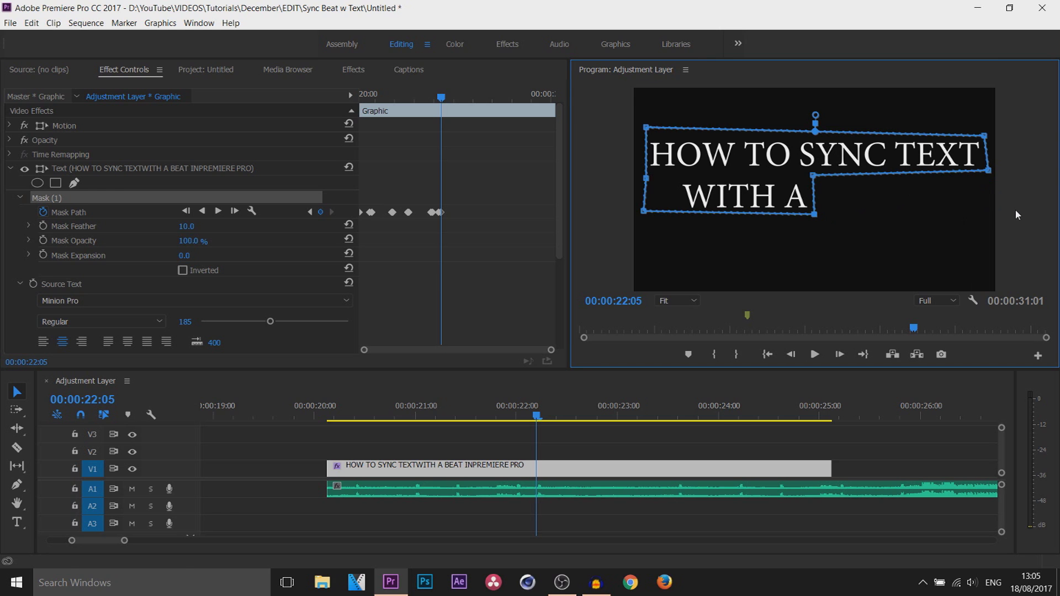
{"action": "left_click_drag", "start_coordinate": [537, 415], "coordinate": [306, 417]}
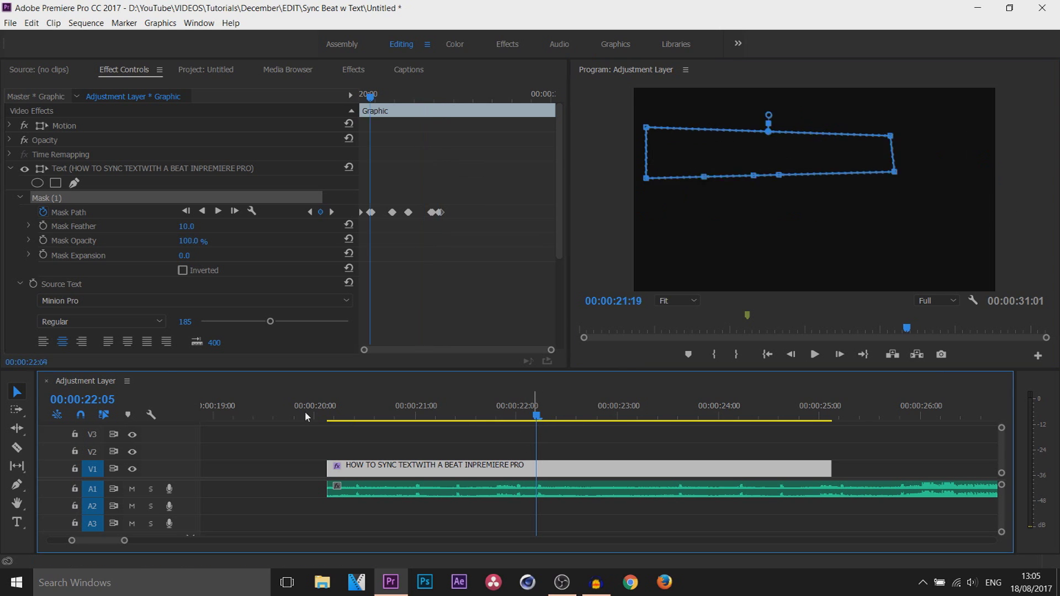
Step: Preview the reveal and locate the next snare hit at 00:00:23:15 with the title selected
{"action": "left_click", "coordinate": [814, 353]}
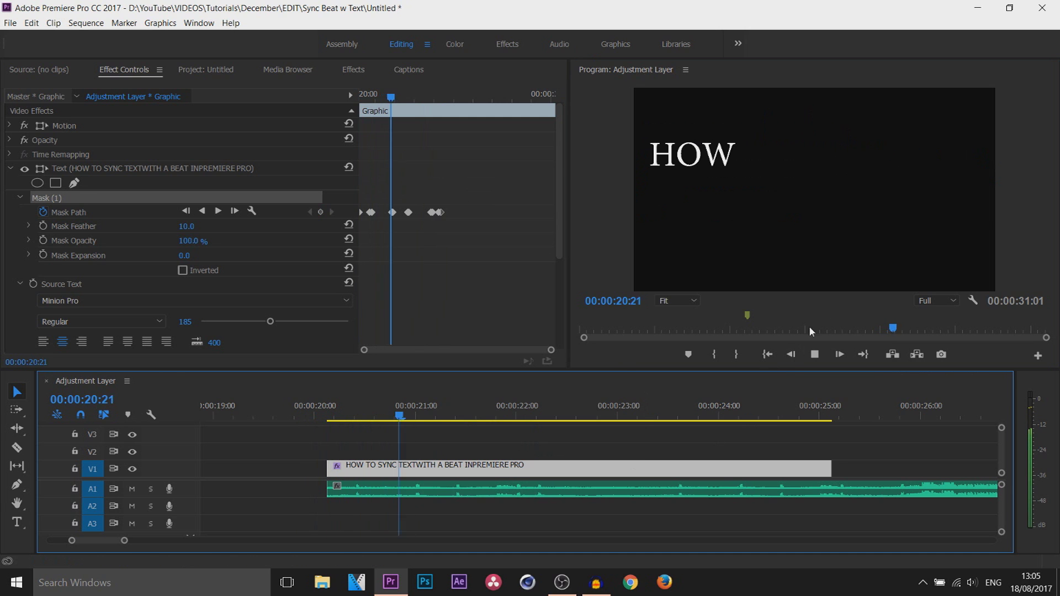
{"action": "left_click", "coordinate": [820, 355]}
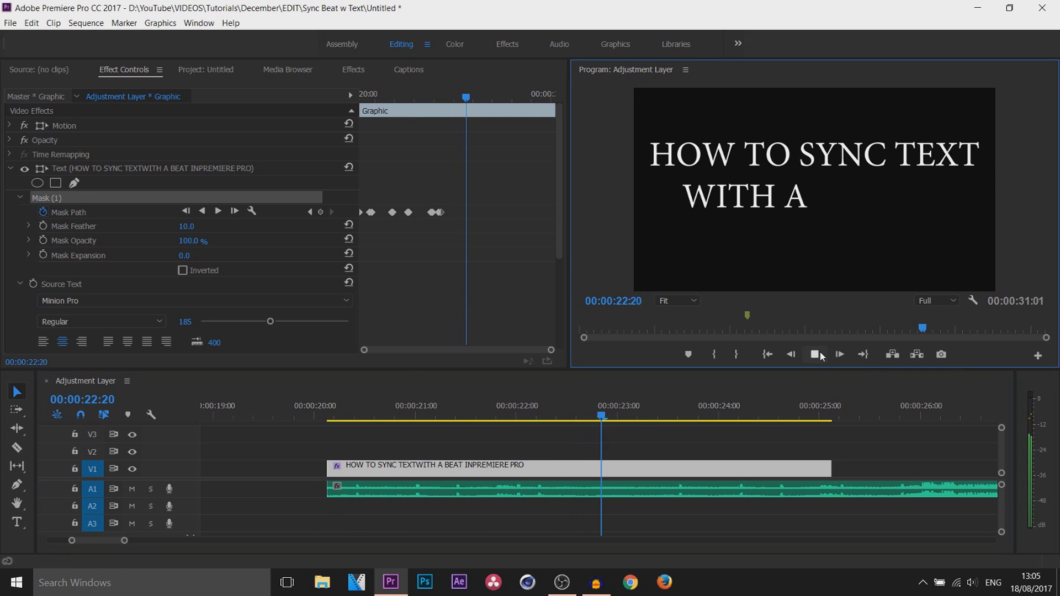
{"action": "left_click", "coordinate": [666, 415]}
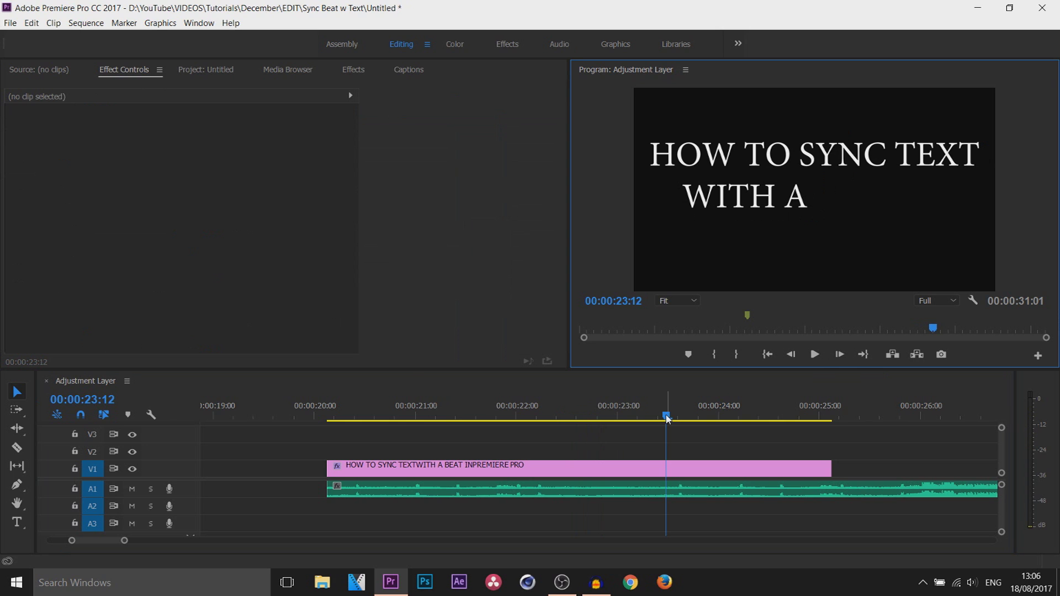
{"action": "left_click_drag", "start_coordinate": [666, 418], "coordinate": [678, 423]}
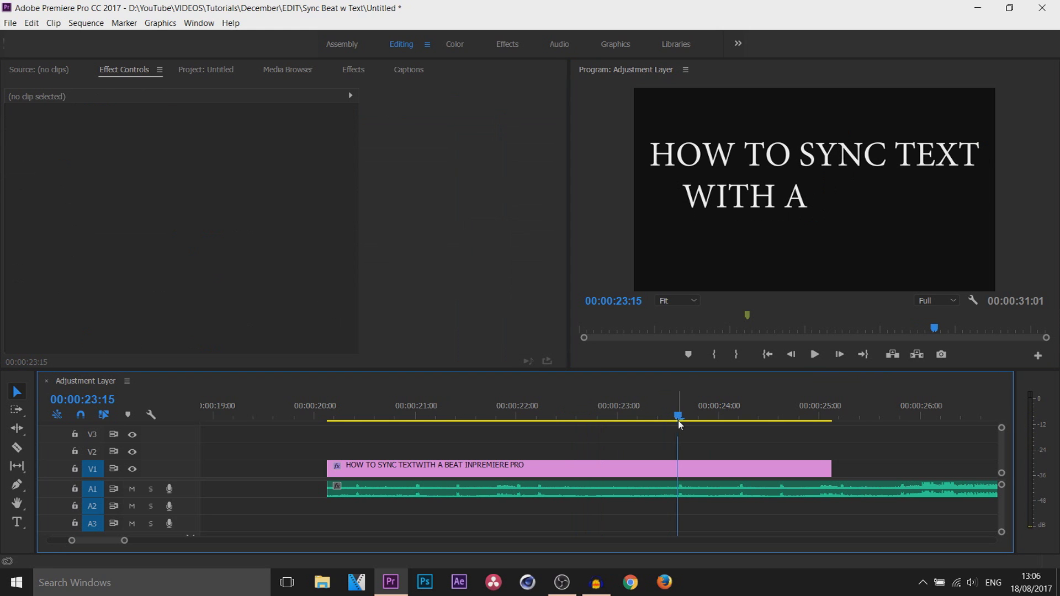
{"action": "left_click", "coordinate": [680, 470]}
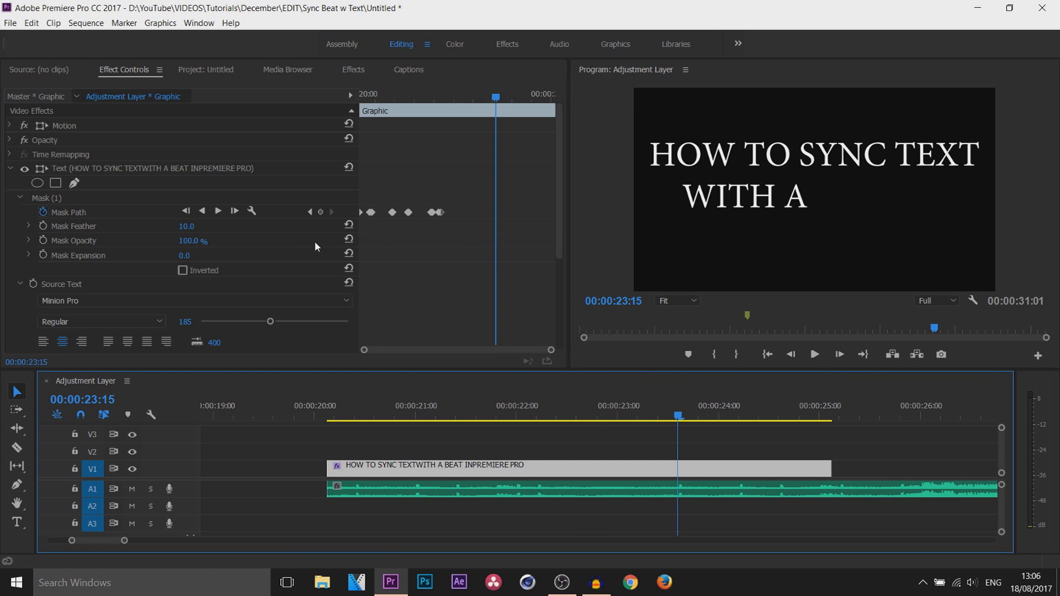
Step: Hold WITH A with a keyframe at 23:14, then stretch the mask over BEAT IN at 23:15
{"action": "left_click", "coordinate": [793, 355]}
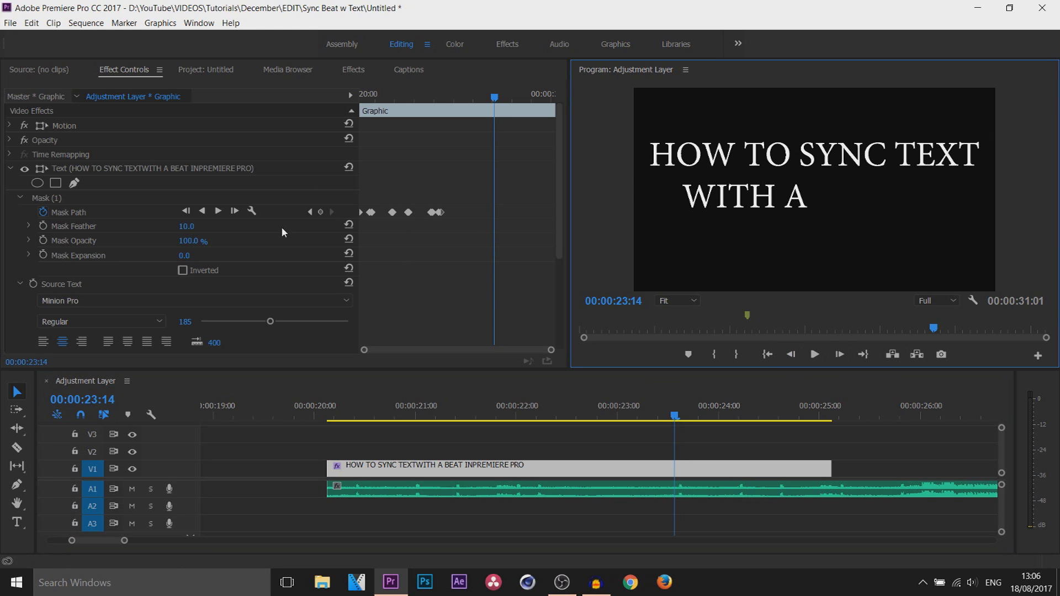
{"action": "left_click", "coordinate": [320, 212]}
{"action": "left_click", "coordinate": [838, 355]}
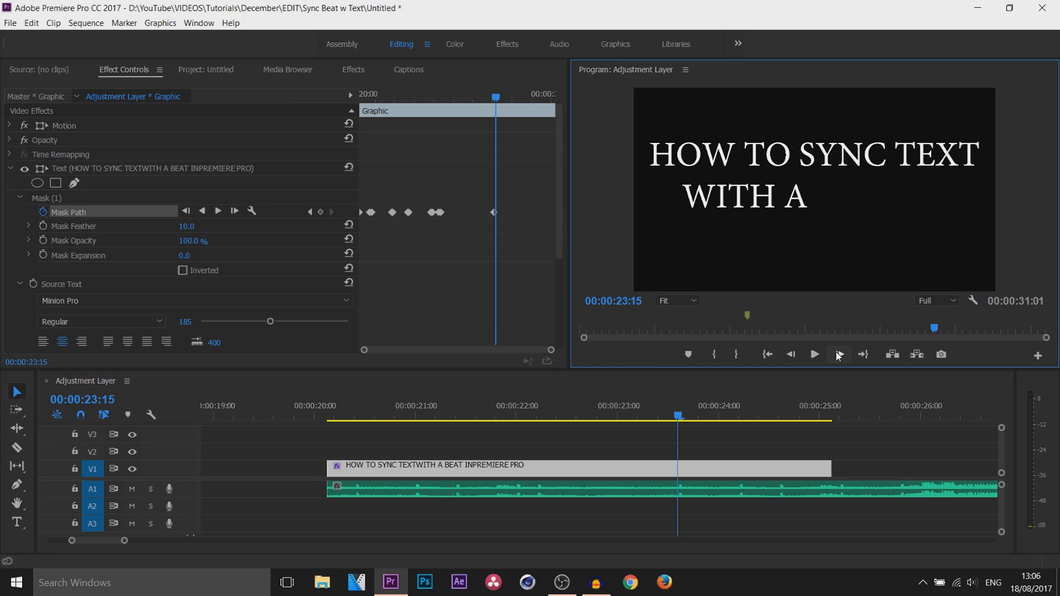
{"action": "left_click", "coordinate": [60, 197]}
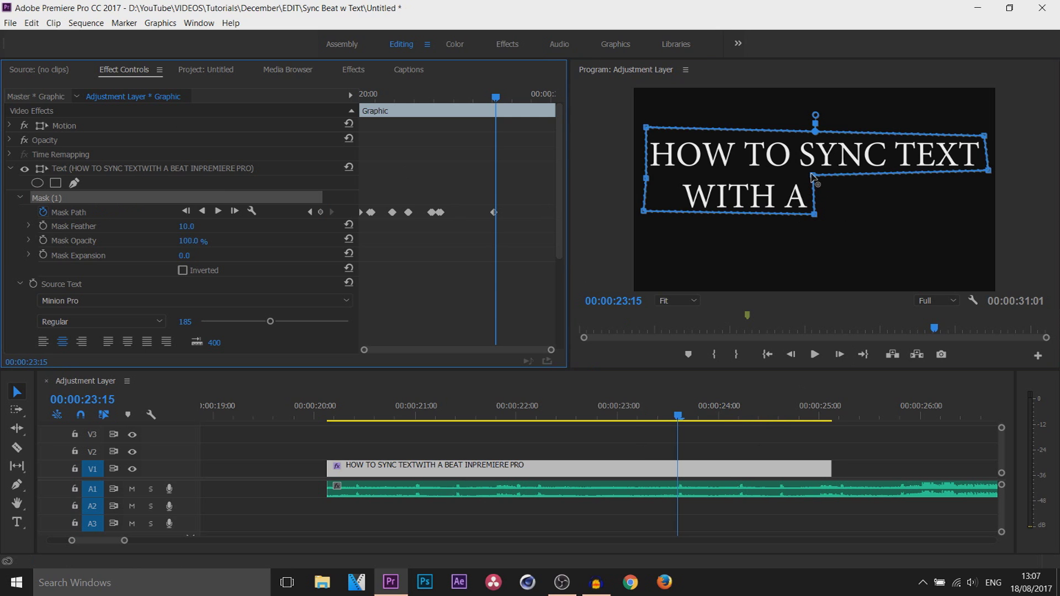
{"action": "left_click_drag", "start_coordinate": [815, 176], "coordinate": [965, 216]}
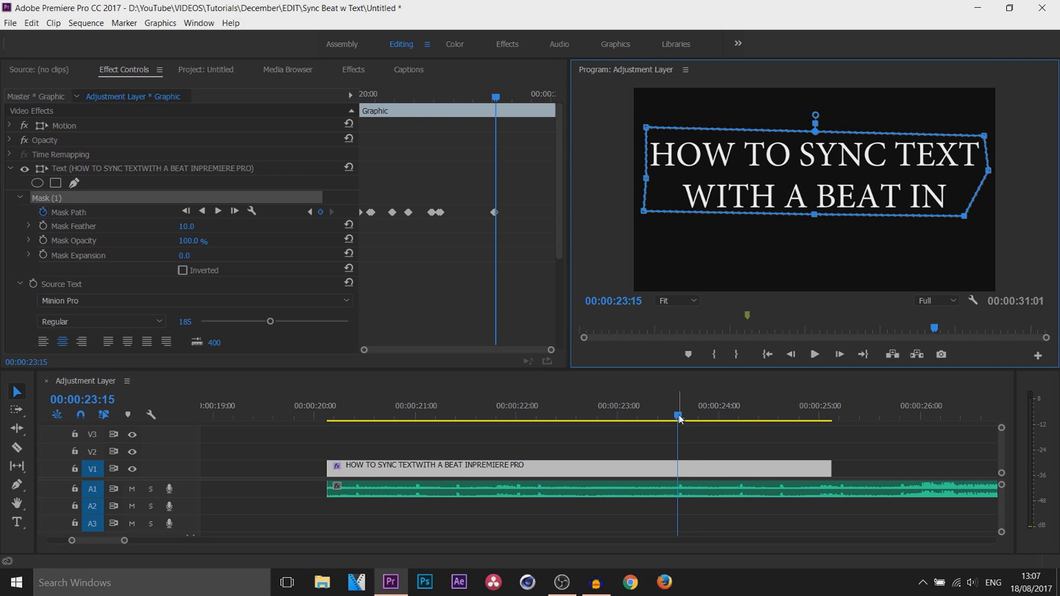
{"action": "left_click_drag", "start_coordinate": [680, 420], "coordinate": [742, 419]}
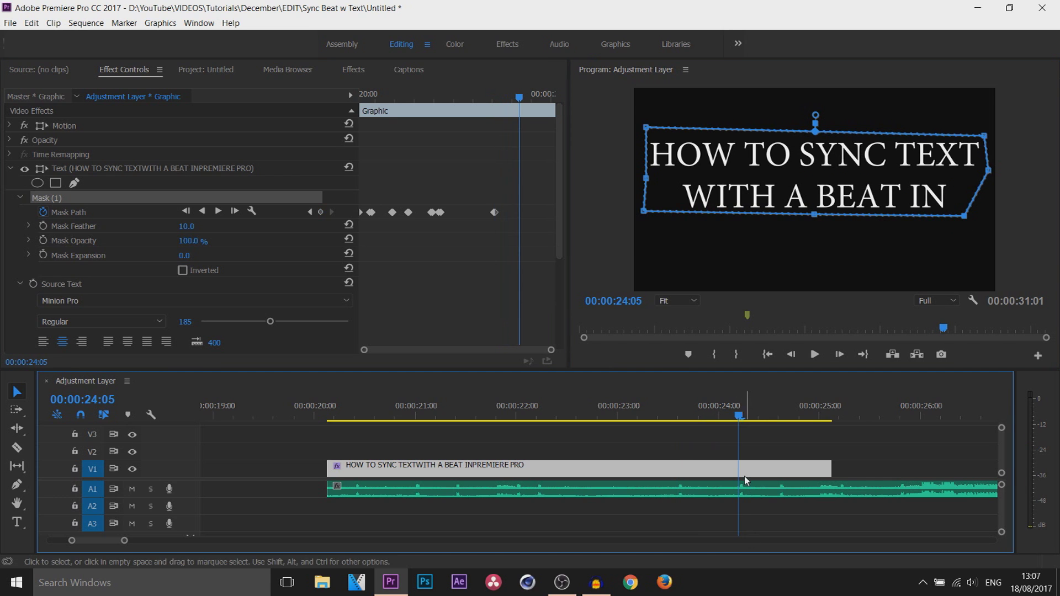
Step: Hold the mask at 00:00:24:04 and extend it over 'PREMIERE PRO' at 00:00:24:05
{"action": "left_click", "coordinate": [791, 353]}
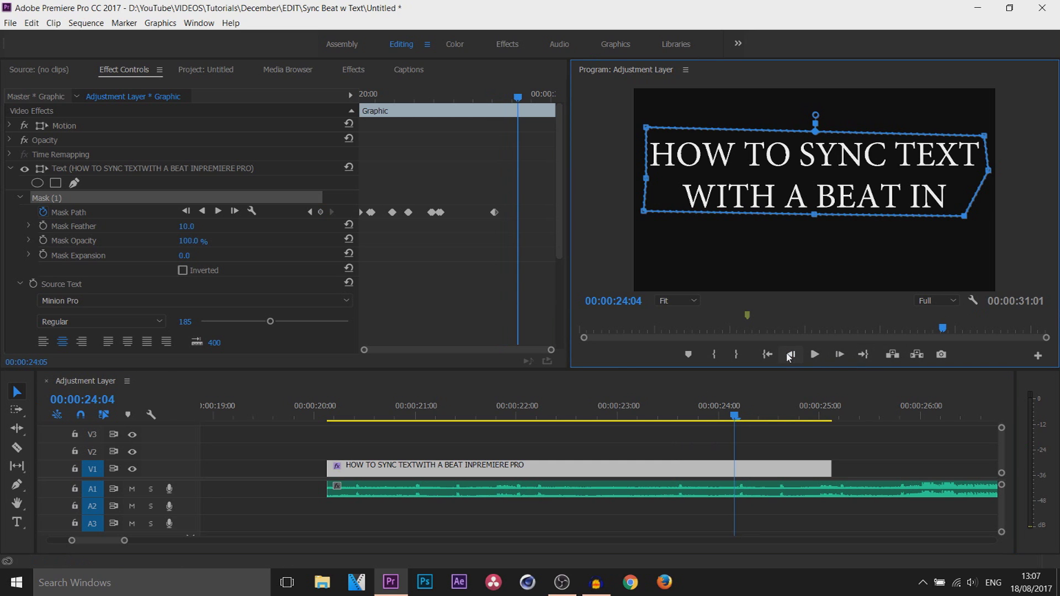
{"action": "left_click", "coordinate": [320, 212]}
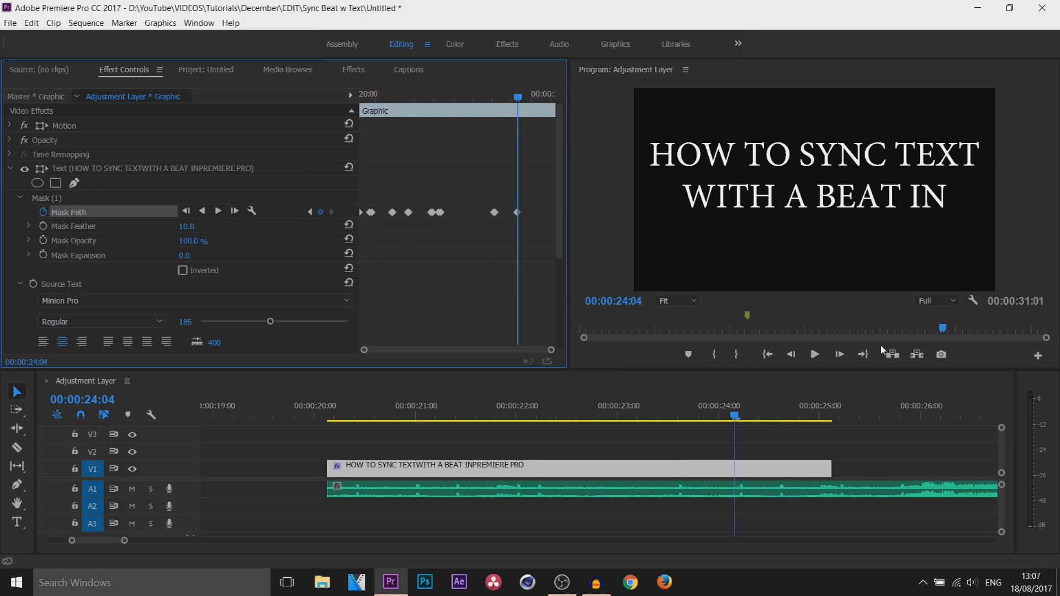
{"action": "left_click", "coordinate": [839, 354]}
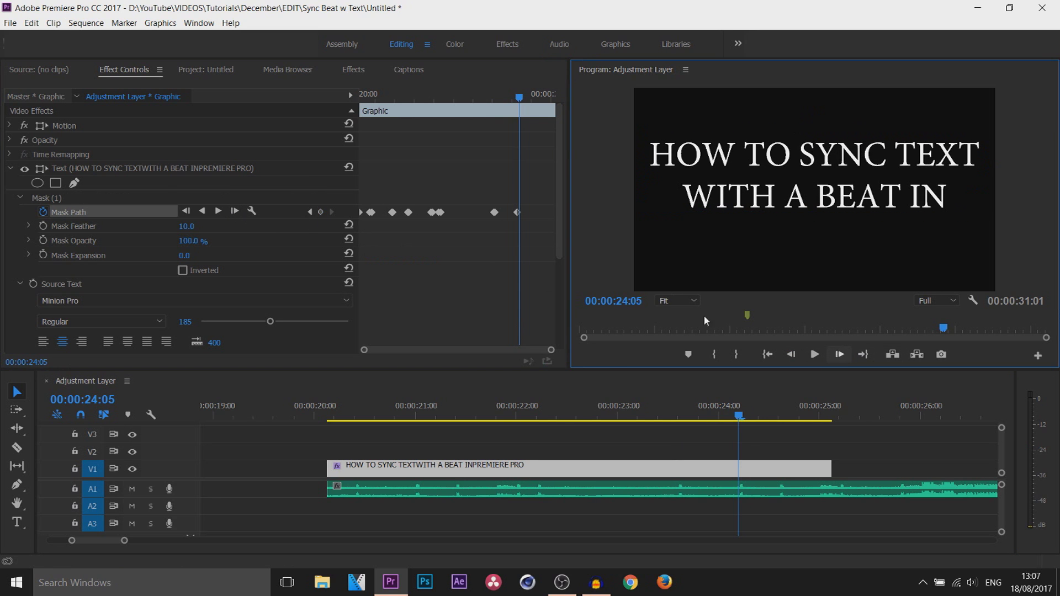
{"action": "left_click", "coordinate": [62, 198]}
{"action": "left_click_drag", "start_coordinate": [814, 219], "coordinate": [812, 271]}
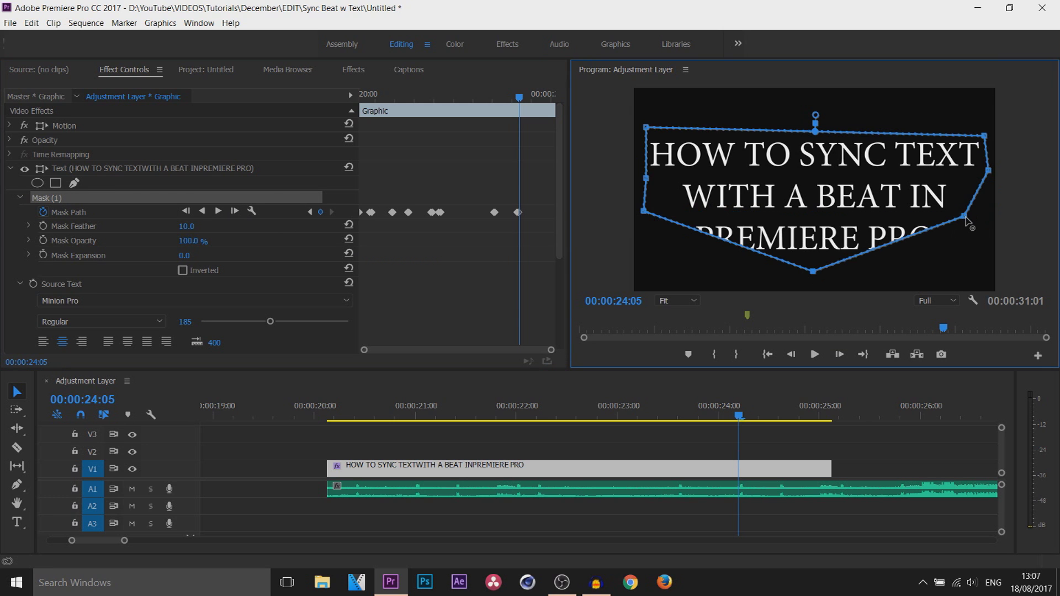
{"action": "left_click_drag", "start_coordinate": [967, 221], "coordinate": [984, 280]}
Step: Hide the mask outline and trim the title clip to end at 00:00:24:15
{"action": "left_click", "coordinate": [639, 275]}
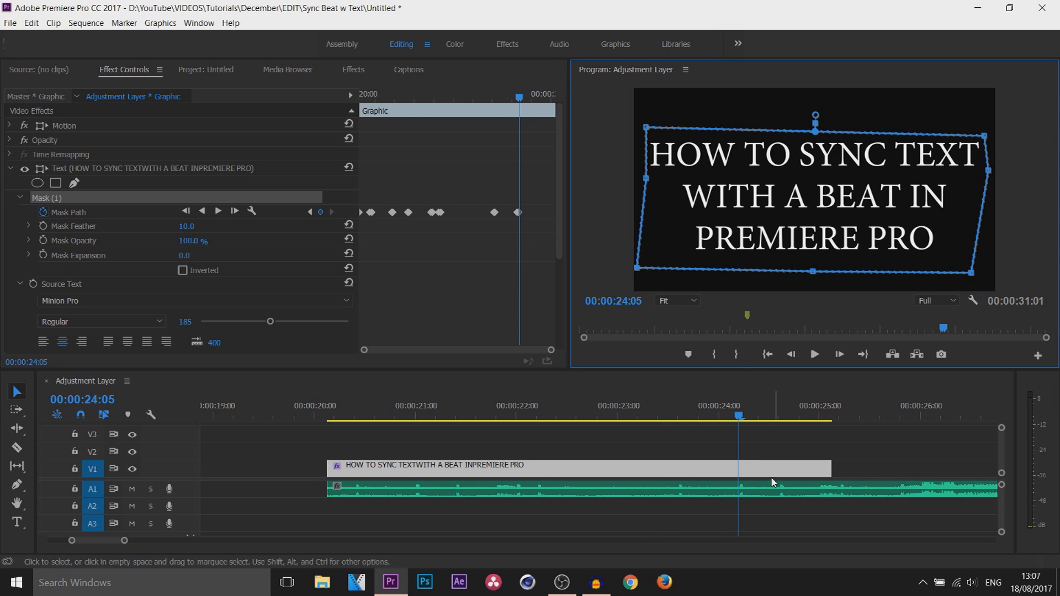
{"action": "left_click_drag", "start_coordinate": [740, 416], "coordinate": [777, 423]}
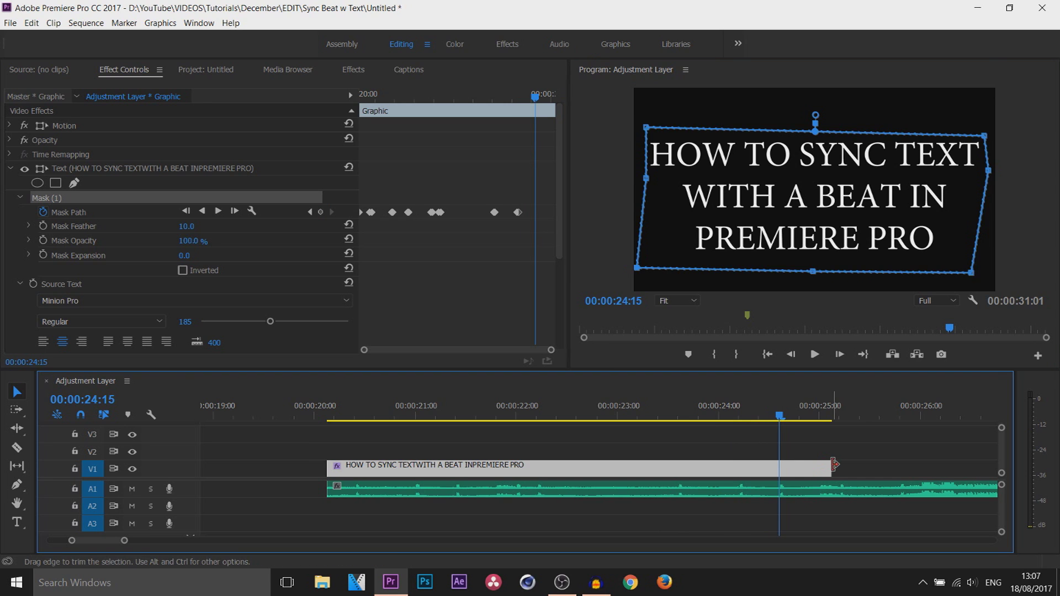
{"action": "left_click_drag", "start_coordinate": [833, 464], "coordinate": [779, 468]}
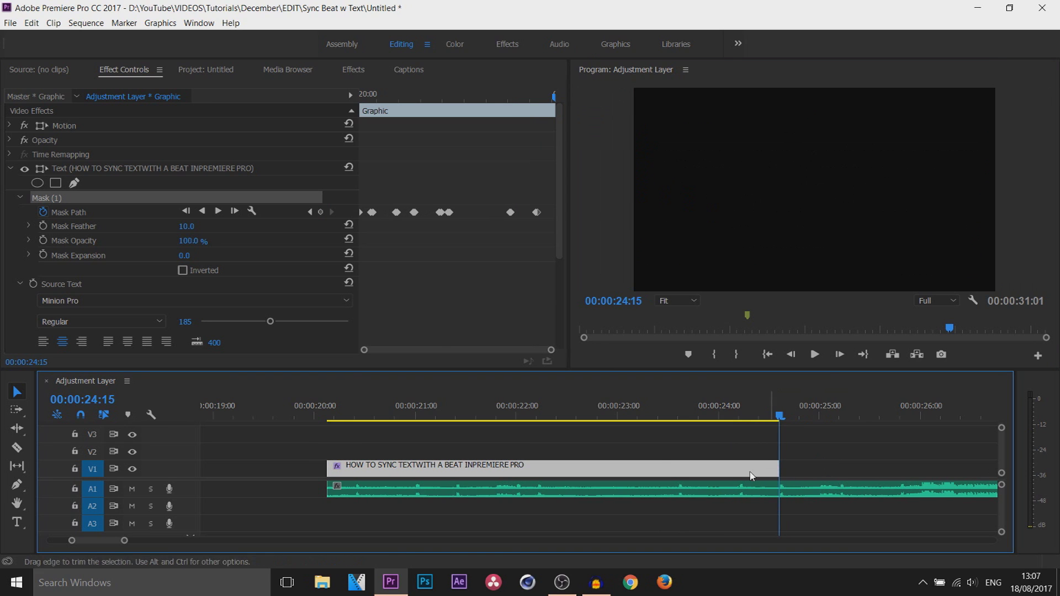
Step: Play the title from before its start to check the line-by-line reveal through 00:00:24:15
{"action": "left_click", "coordinate": [295, 415]}
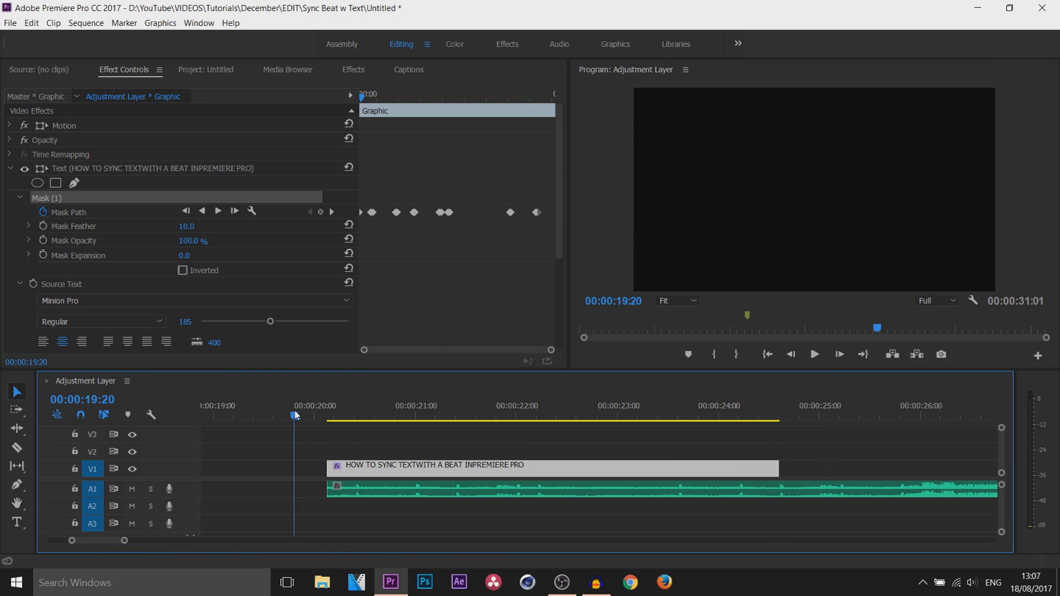
{"action": "key", "text": "space"}
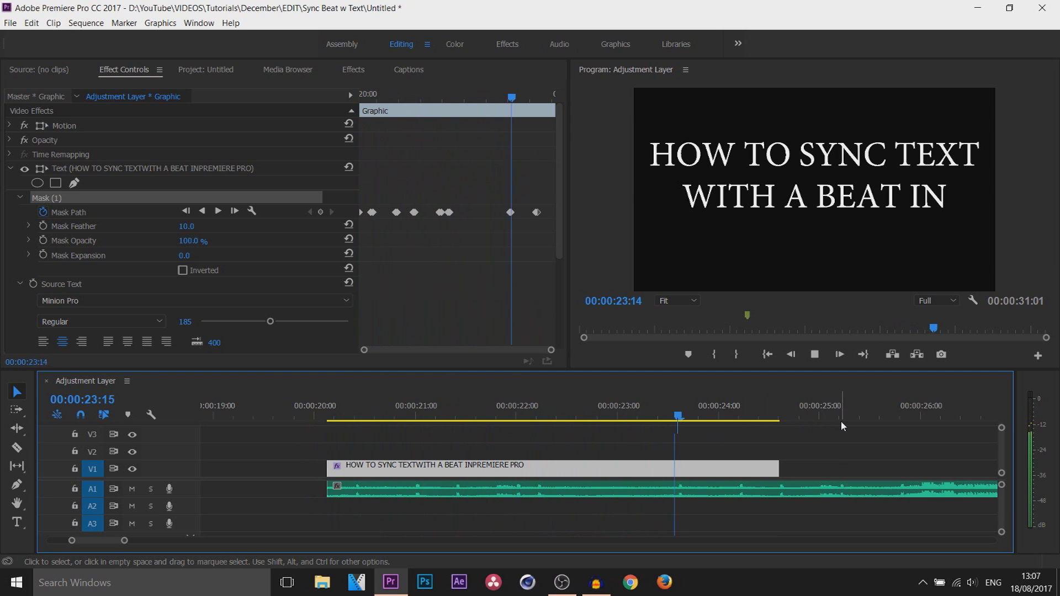
{"action": "left_click", "coordinate": [815, 355]}
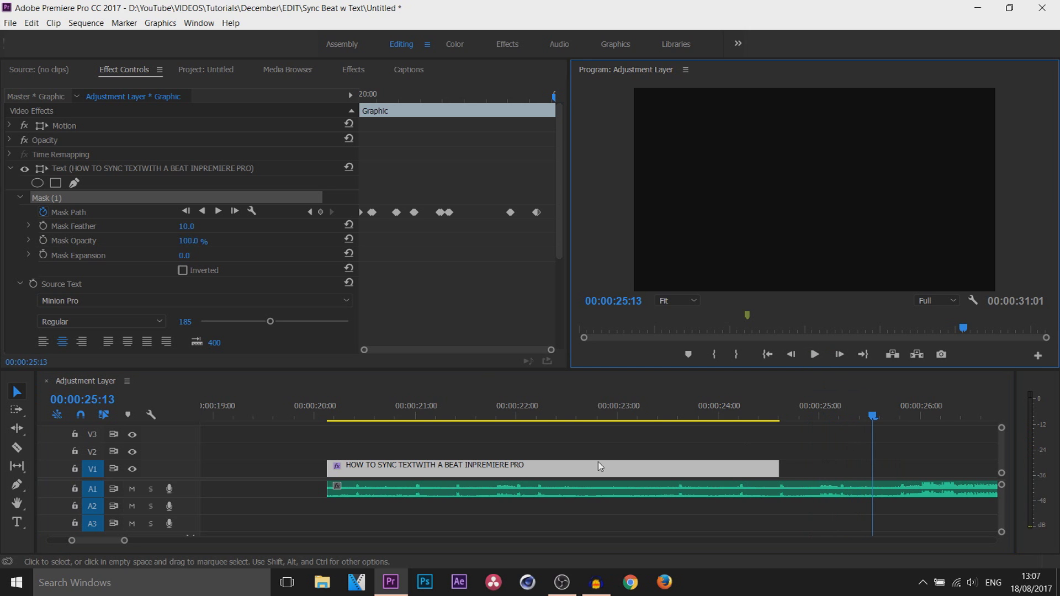
Step: Zoom the timeline out to the whole sequence and select the first HOW TO SYNC title clip
{"action": "mouse_move", "coordinate": [123, 543]}
{"action": "left_mouse_down"}
{"action": "mouse_move", "coordinate": [152, 547]}
{"action": "mouse_move", "coordinate": [140, 551]}
{"action": "left_mouse_up"}
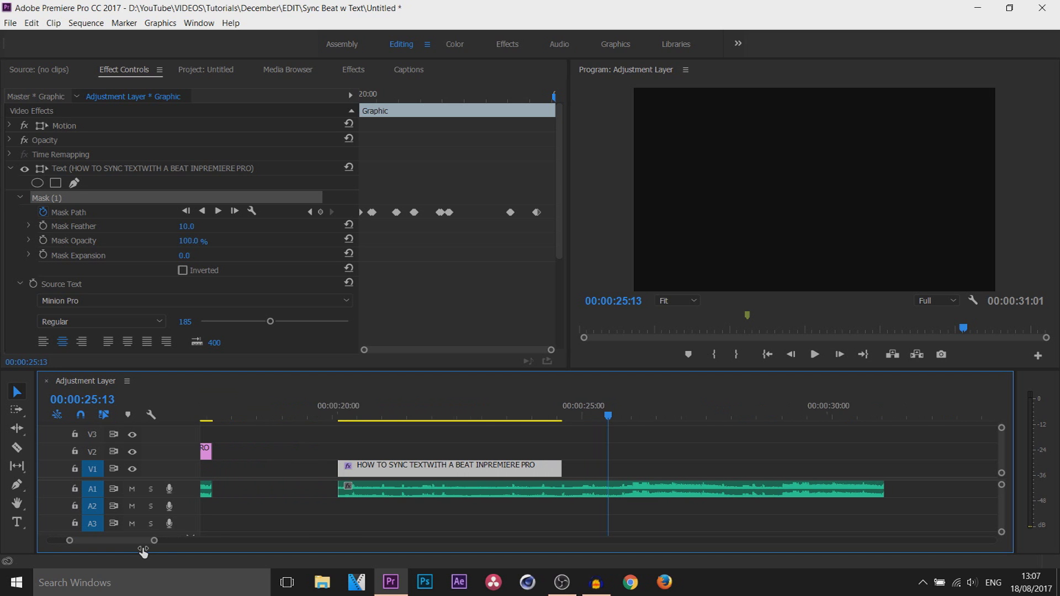
{"action": "key", "text": "minus"}
{"action": "key", "text": "minus"}
{"action": "key", "text": "minus"}
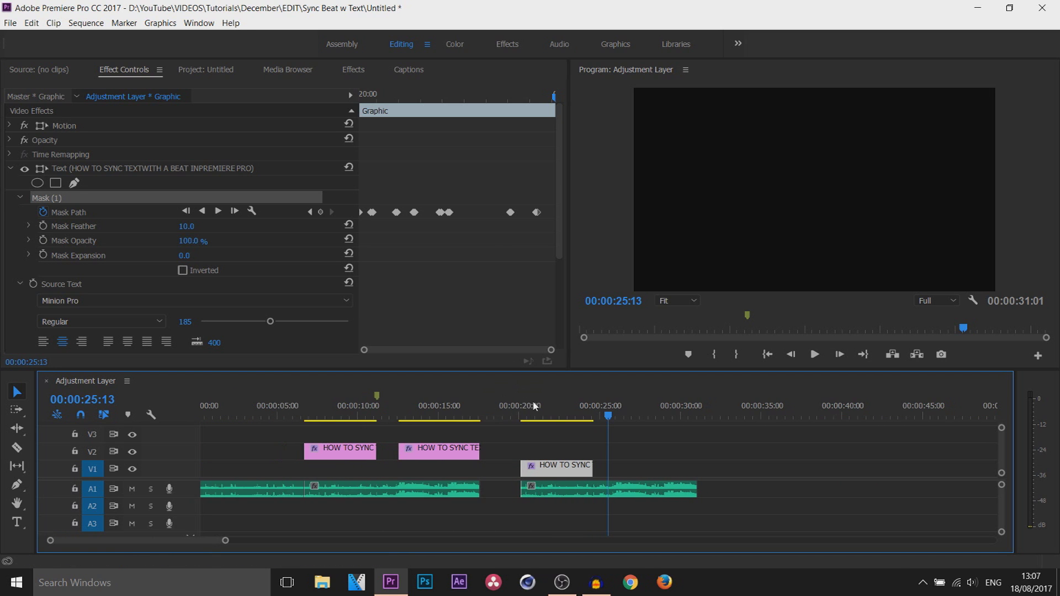
{"action": "left_click_drag", "start_coordinate": [533, 406], "coordinate": [513, 463]}
{"action": "left_click_drag", "start_coordinate": [423, 415], "coordinate": [412, 419]}
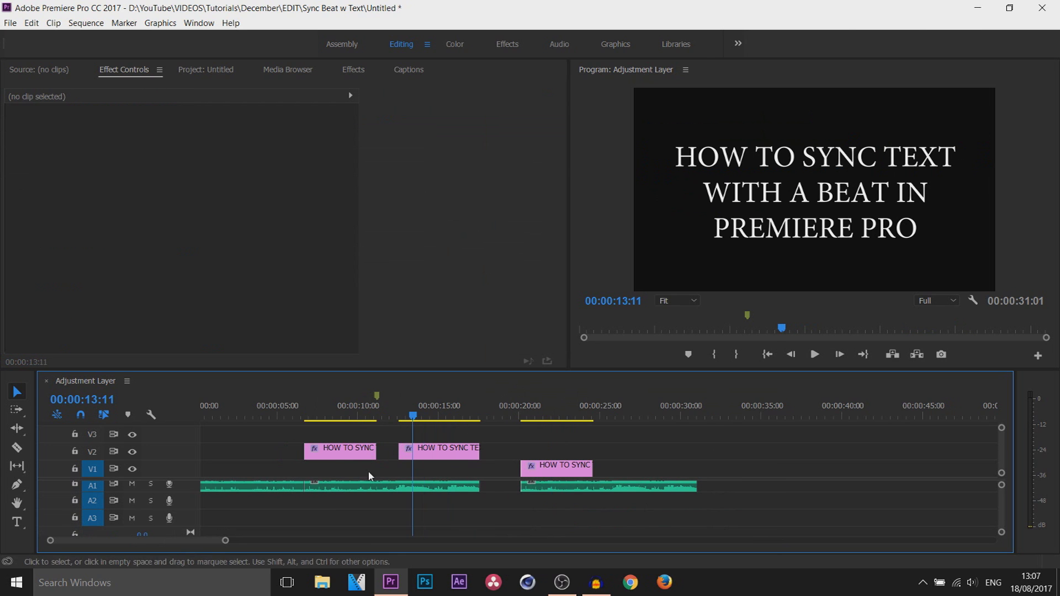
{"action": "left_click", "coordinate": [328, 452]}
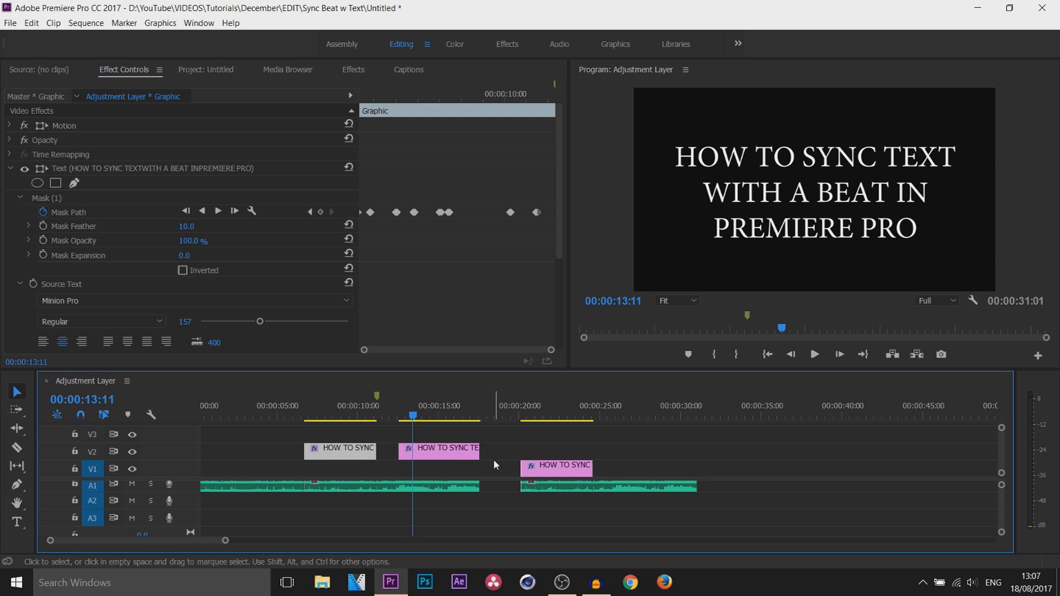